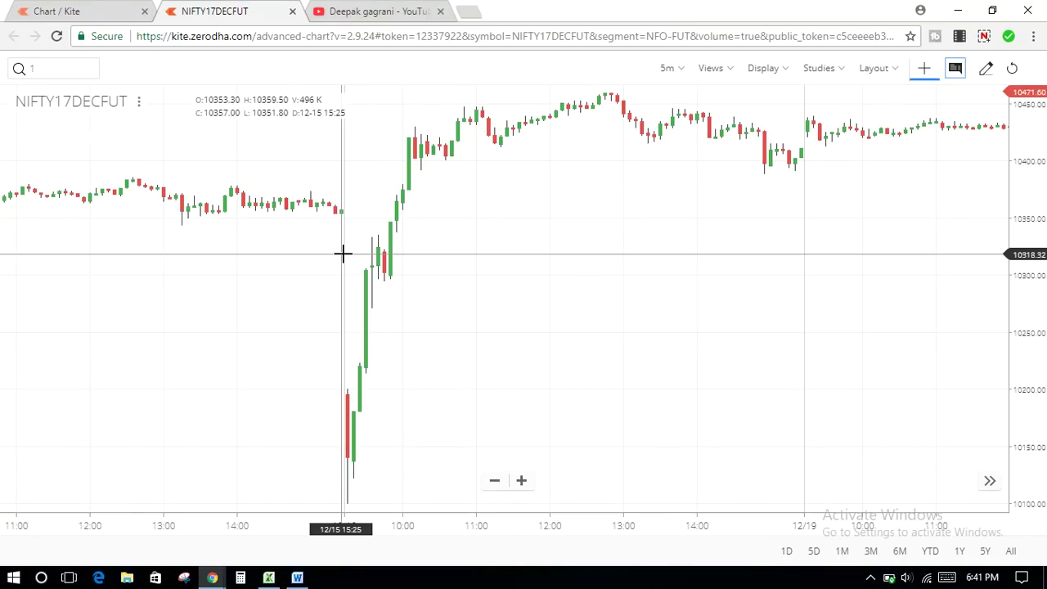
# Load the NIFTY17DEC10300PE chart and bring the 12/15 close and 12/18 open into view
pyautogui.click(18, 70)
pyautogui.write('10600')
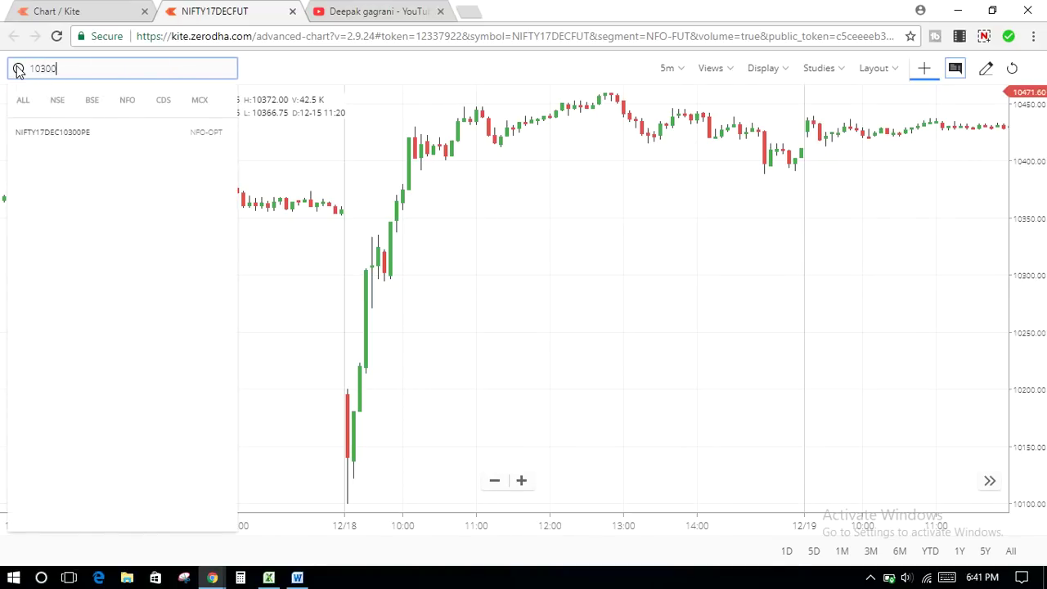
pyautogui.click(59, 133)
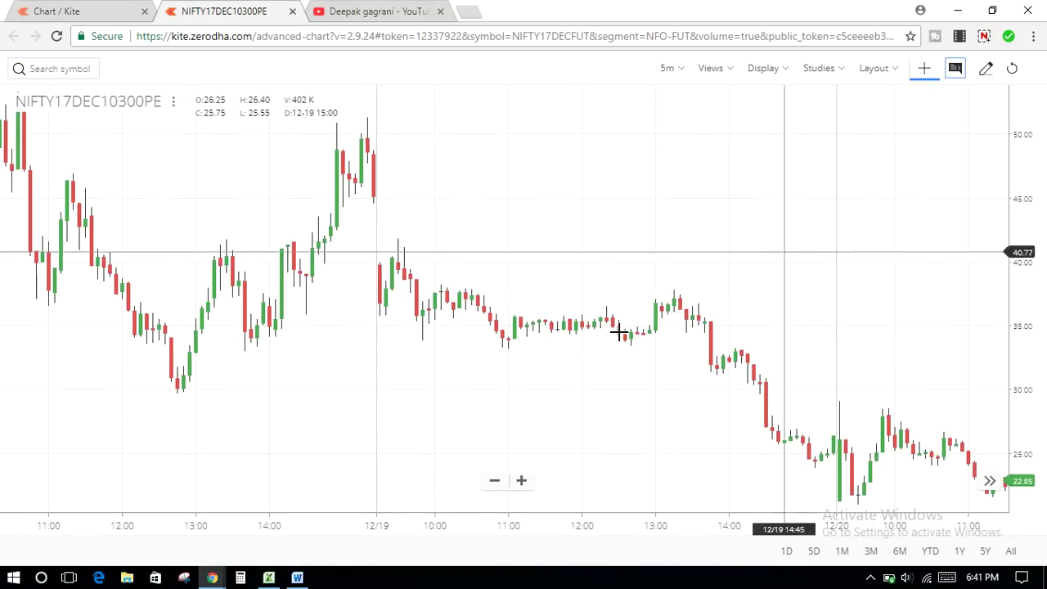
pyautogui.moveTo(760, 264); pyautogui.dragTo(547, 376)
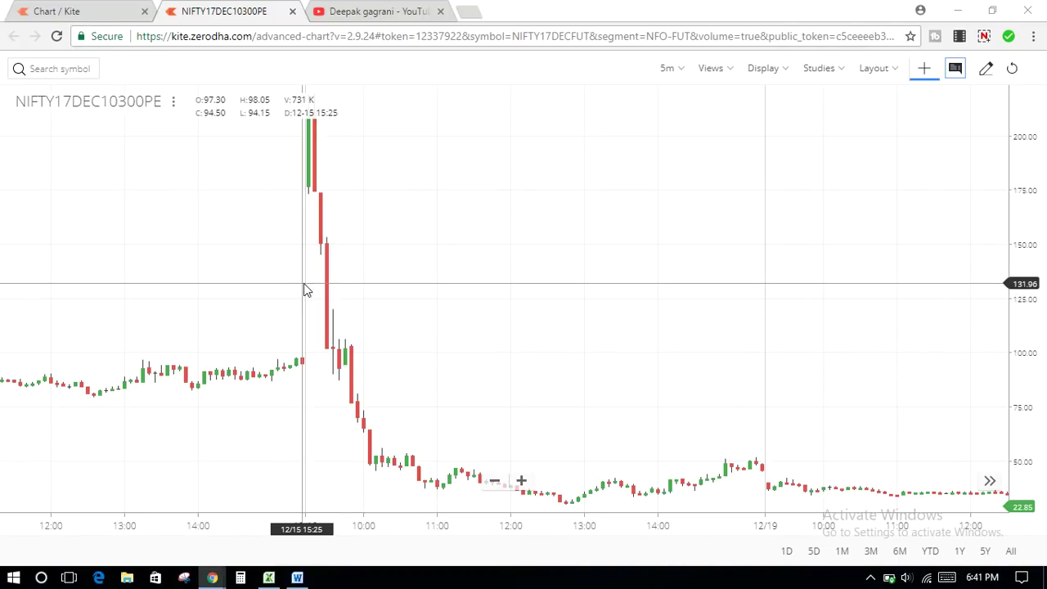
# Switch to the bank nifty workbook in Excel and insert blank rows at row 16, pushing the Bank nifty table well below the Nifty table
pyautogui.hotkey('alt', 'Tab')
pyautogui.click(447, 383)
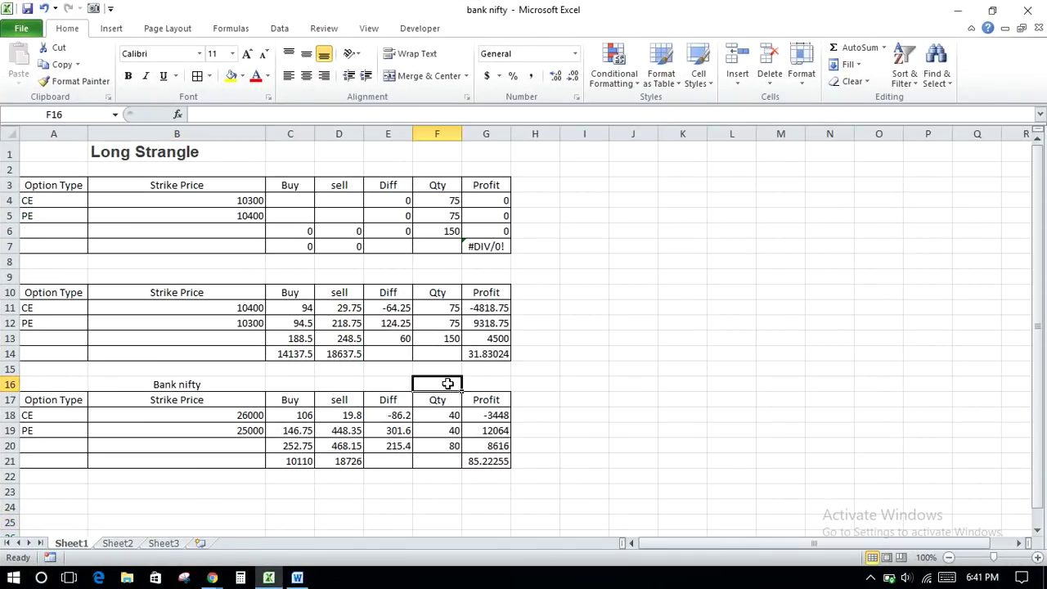
pyautogui.hotkey('alt', 'i')
pyautogui.press('r')
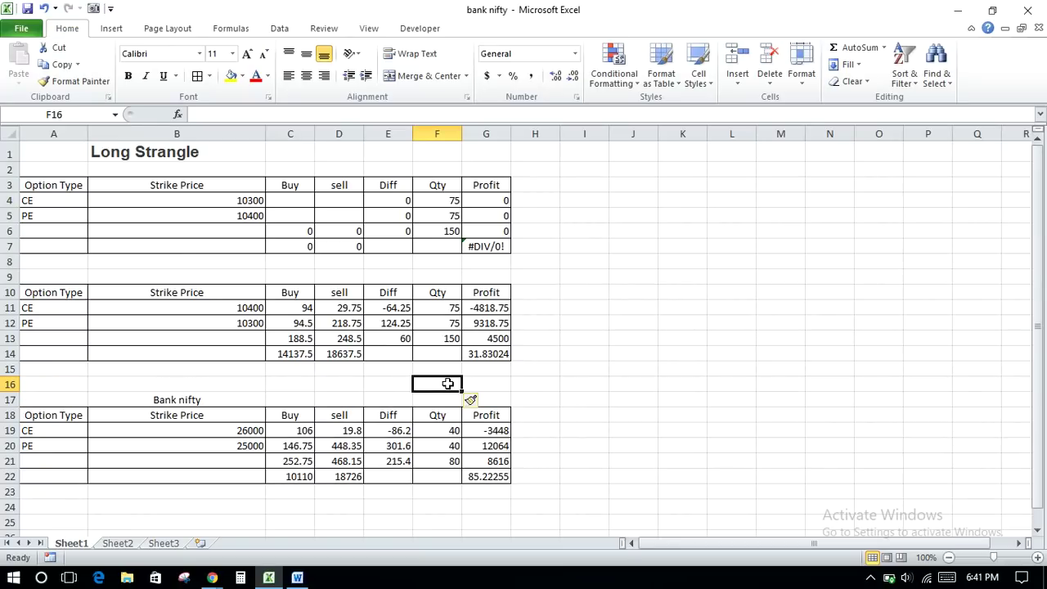
pyautogui.click(366, 384)
pyautogui.hotkey('alt', 'i')
pyautogui.write('rrr')
pyautogui.press('Escape')
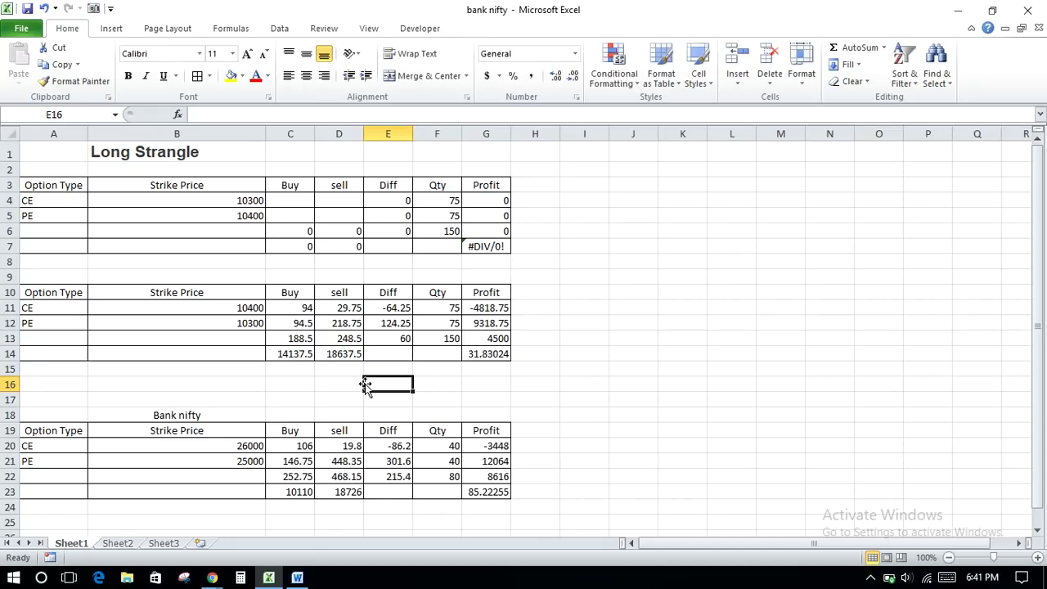
pyautogui.press('F4')
pyautogui.press('F4')
pyautogui.press('F4')
pyautogui.press('F4')
pyautogui.press('F4')
pyautogui.press('F4')
pyautogui.press('F4')
pyautogui.press('F4')
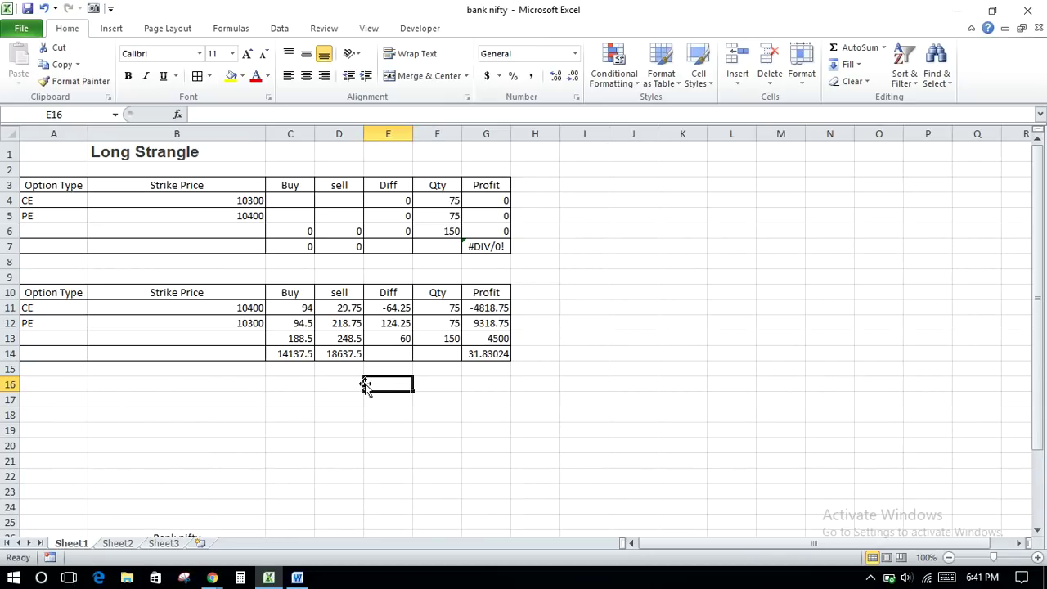
# Compare the 12/15 15:25 candle on the NIFTY17DEC10300PE chart in Chrome with the PE buy price in the Excel table
pyautogui.click(329, 311)
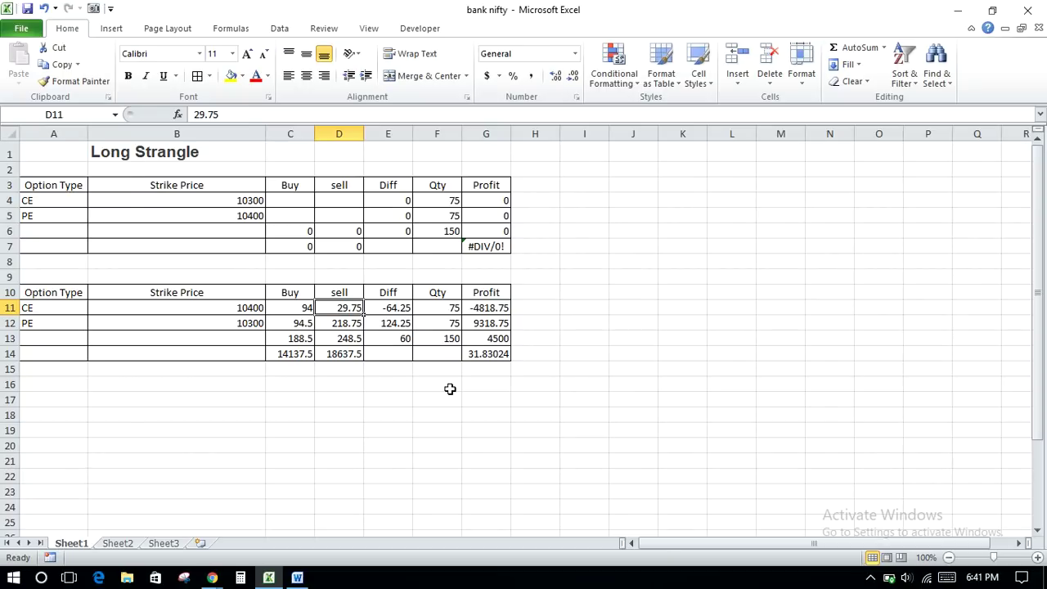
pyautogui.hotkey('alt', 'Tab')
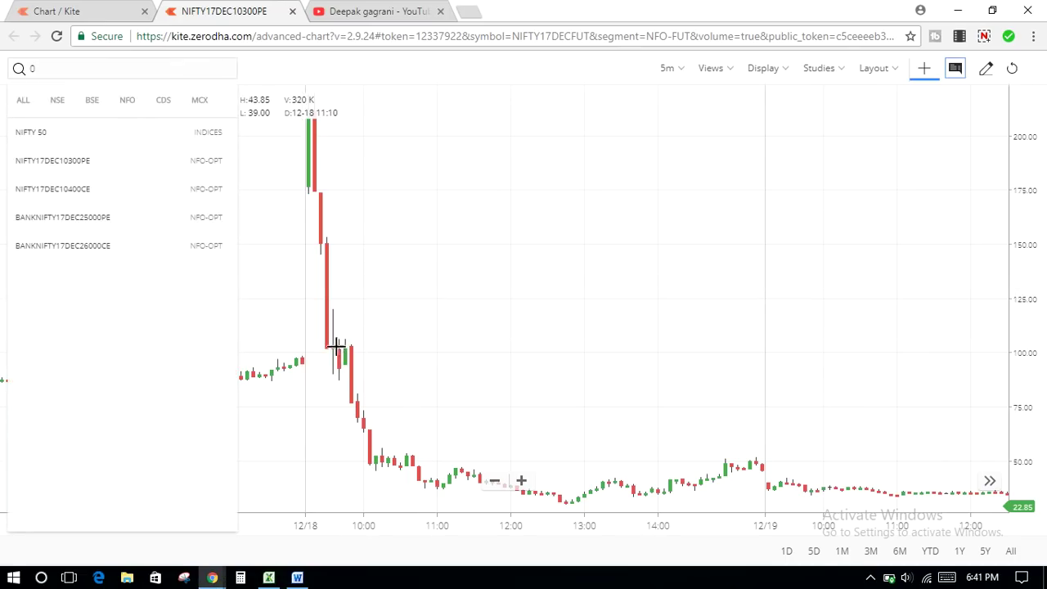
pyautogui.click(303, 367)
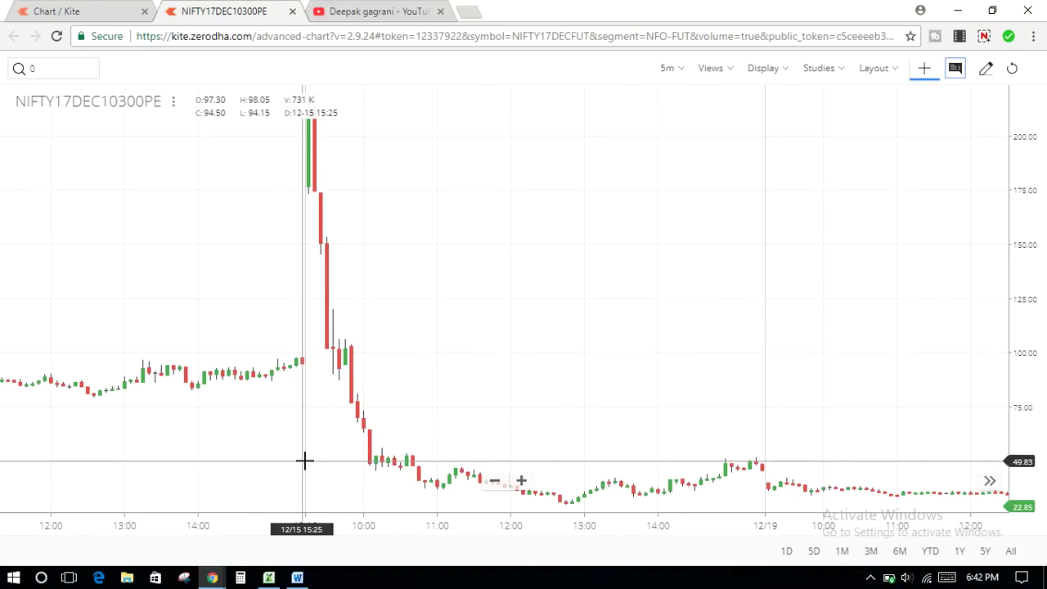
pyautogui.hotkey('alt', 'Tab')
pyautogui.press('Left')
pyautogui.press('Down')
pyautogui.press('Up')
pyautogui.hotkey('alt', 'Tab')
# Load the NIFTY17DEC10400CE chart and inspect the 12/15 15:25 candle
pyautogui.click(45, 68)
pyautogui.doubleClick(44, 68)
pyautogui.write('400')
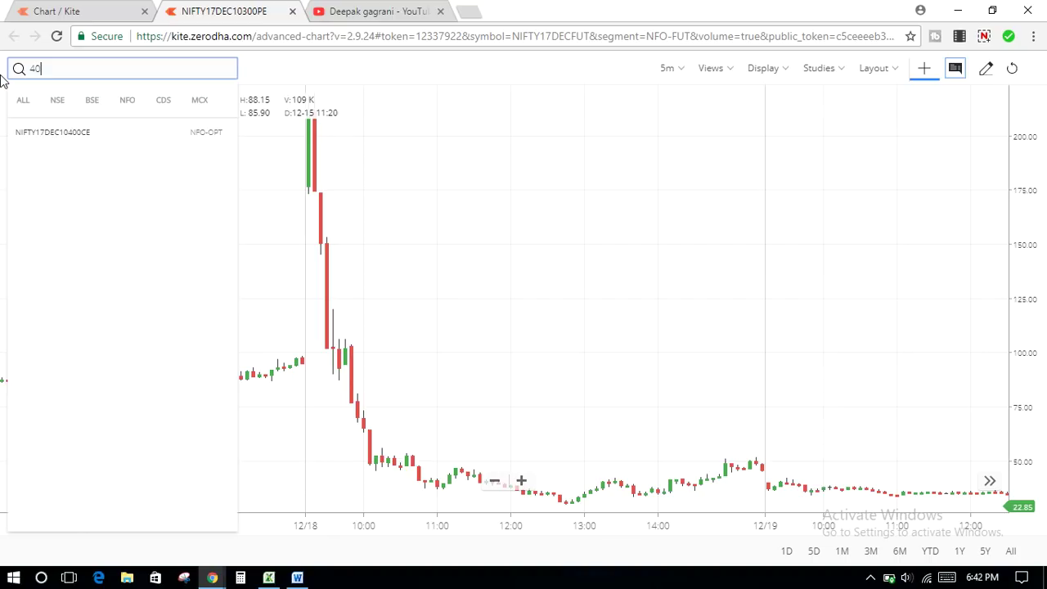
pyautogui.click(106, 136)
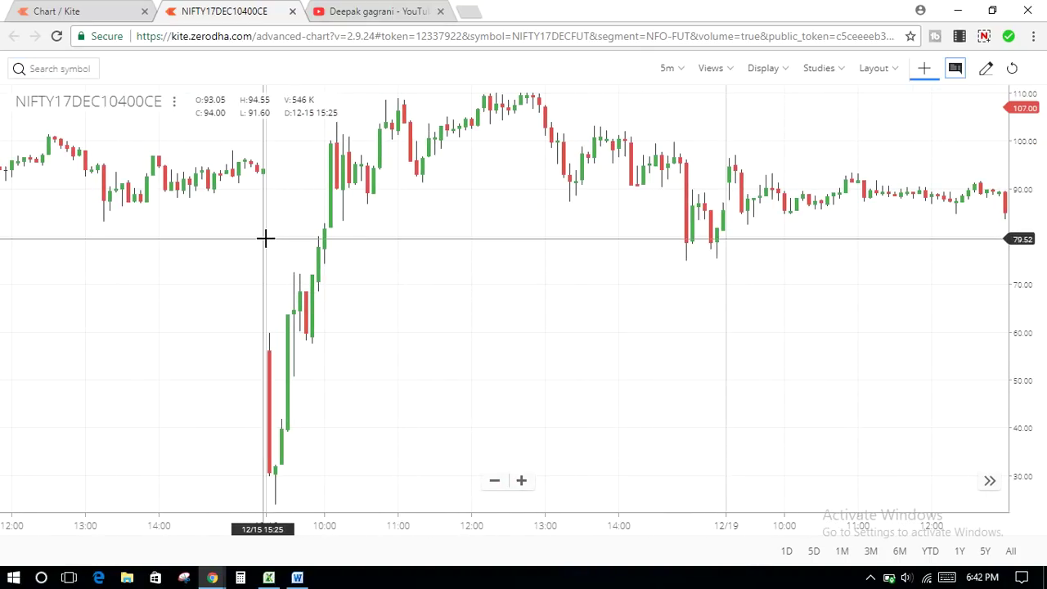
# Switch to the Excel workbook and check the combined buy price and total buy cost in C13 and C14
pyautogui.hotkey('alt', 'Tab')
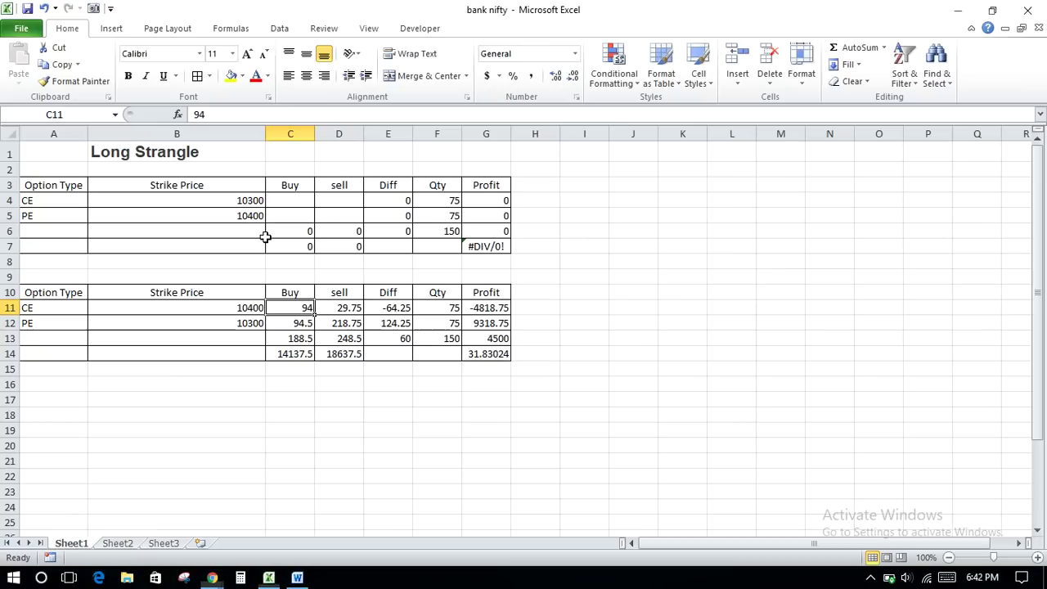
pyautogui.click(260, 388)
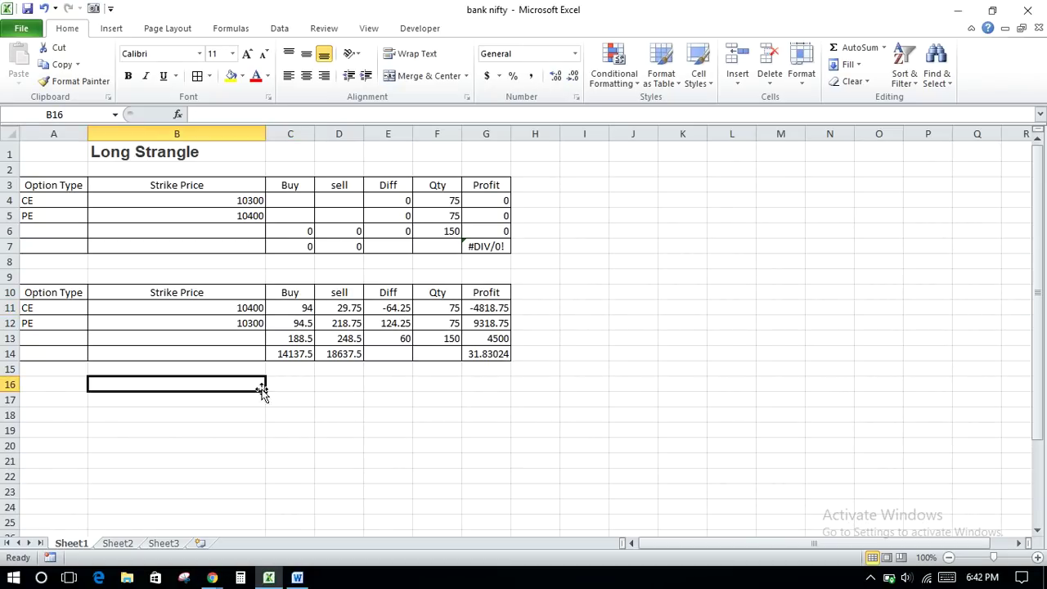
pyautogui.click(295, 340)
pyautogui.press('Down')
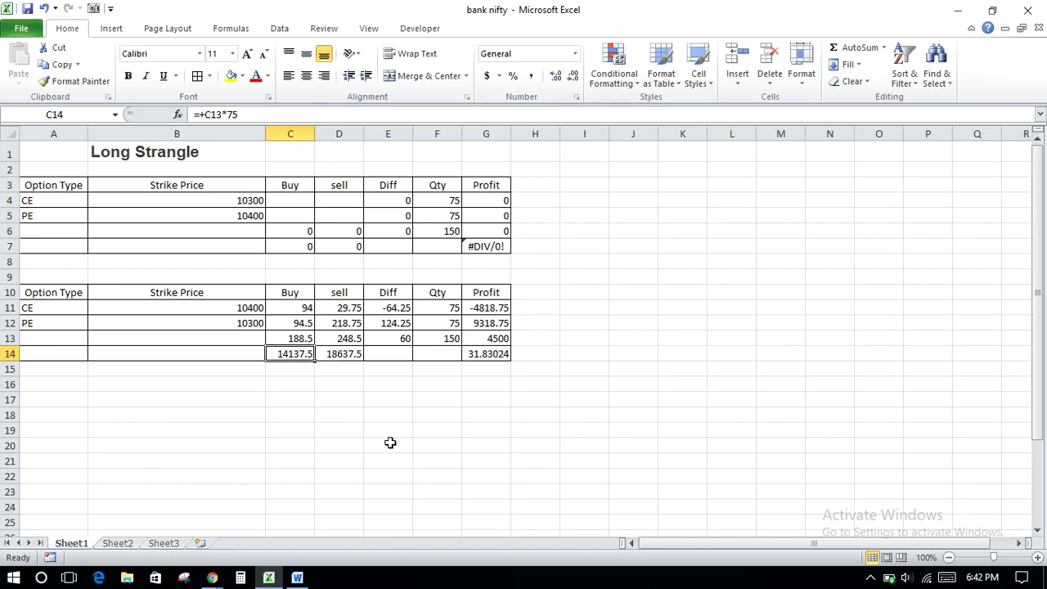
# Compare the 12/18 09:15 candle on the NIFTY17DEC10400CE chart in Chrome with the CE sell price in Excel cell D11
pyautogui.hotkey('alt', 'Tab')
pyautogui.write('0')
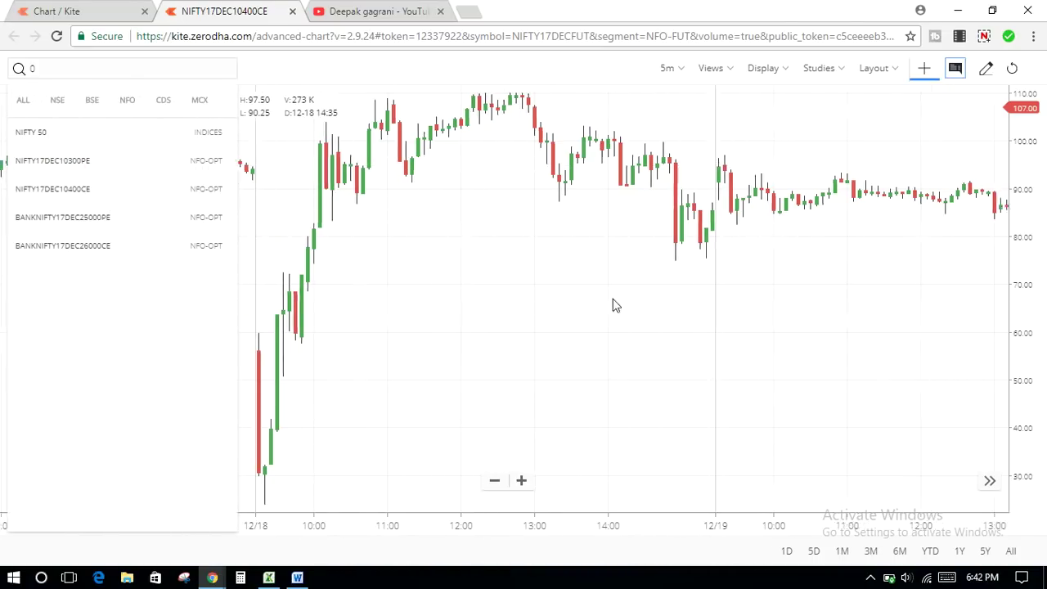
pyautogui.moveTo(614, 303); pyautogui.dragTo(831, 267)
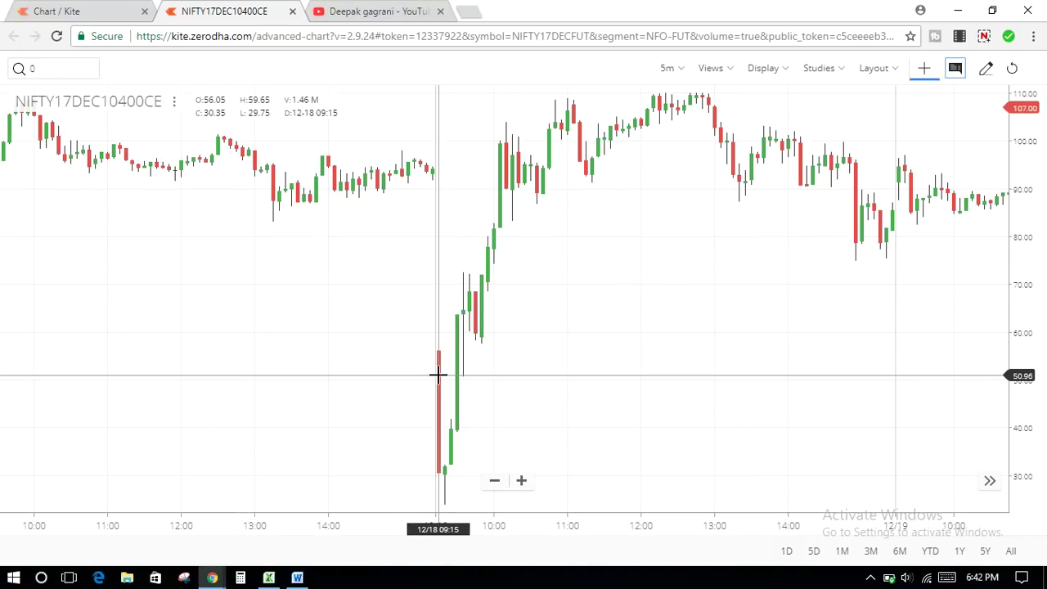
pyautogui.hotkey('alt', 'Tab')
pyautogui.press('Up')
pyautogui.press('Up')
pyautogui.press('Right')
pyautogui.press('Up')
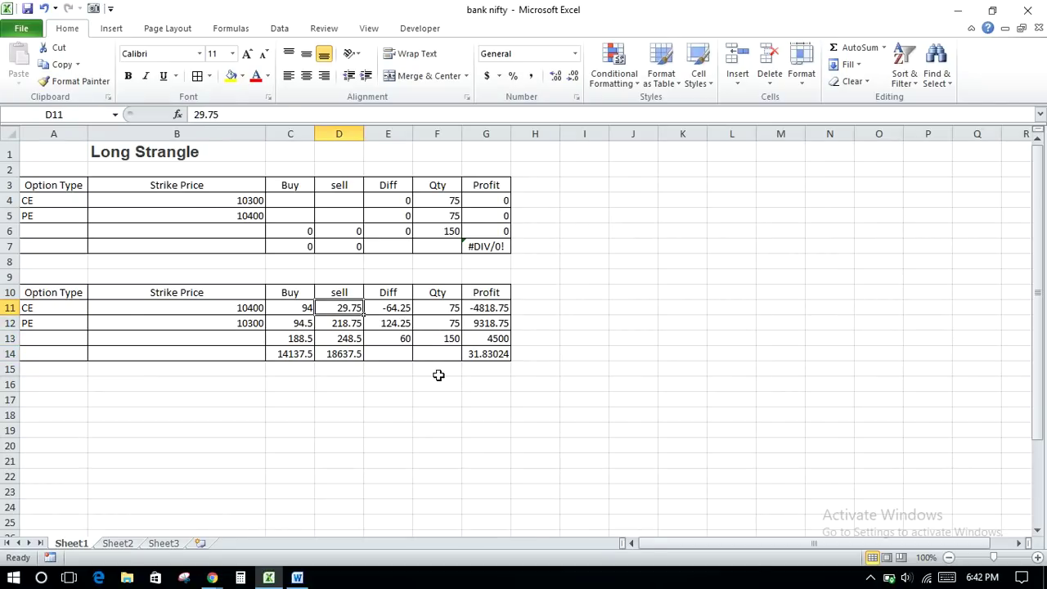
# Switch to Chrome, load the NIFTY17DEC10300PE chart and inspect the 12/18 09:15 candle
pyautogui.hotkey('alt', 'Tab')
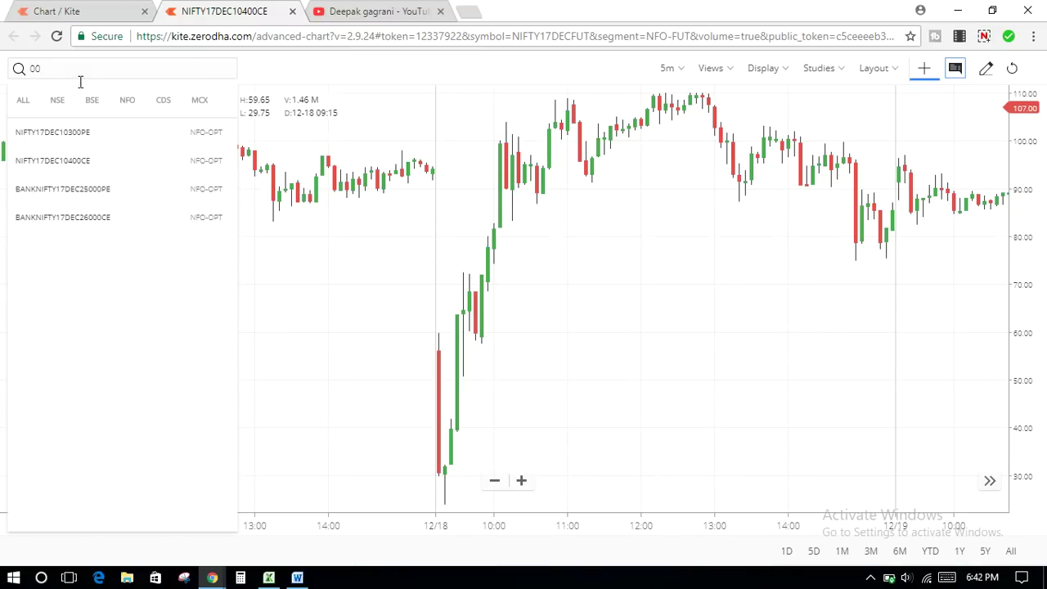
pyautogui.click(70, 134)
pyautogui.moveTo(391, 210); pyautogui.dragTo(804, 206)
pyautogui.moveTo(204, 308); pyautogui.dragTo(289, 309)
pyautogui.moveTo(192, 363); pyautogui.dragTo(413, 451)
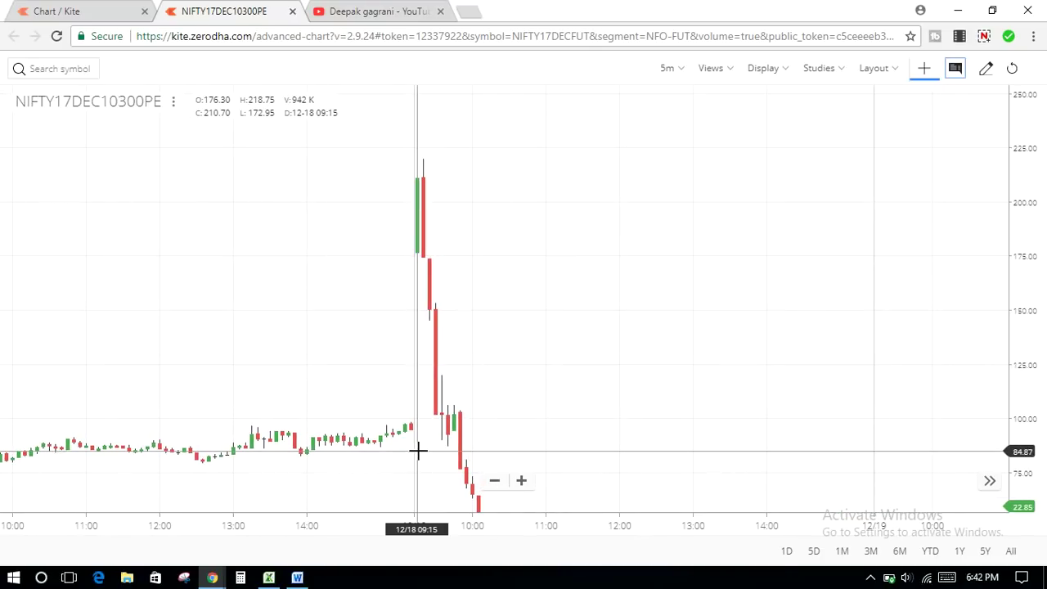
# Switch to the Excel workbook and review the 10400 CE and 10300 PE rows down to the total buy cost in C14
pyautogui.hotkey('alt', 'Tab')
pyautogui.press('Left')
pyautogui.press('Down')
pyautogui.press('Right')
pyautogui.press('Right')
pyautogui.press('Right')
pyautogui.press('Up')
pyautogui.press('Left')
pyautogui.press('Left')
pyautogui.press('Left')
pyautogui.press('Down')
pyautogui.press('Down')
pyautogui.press('Down')
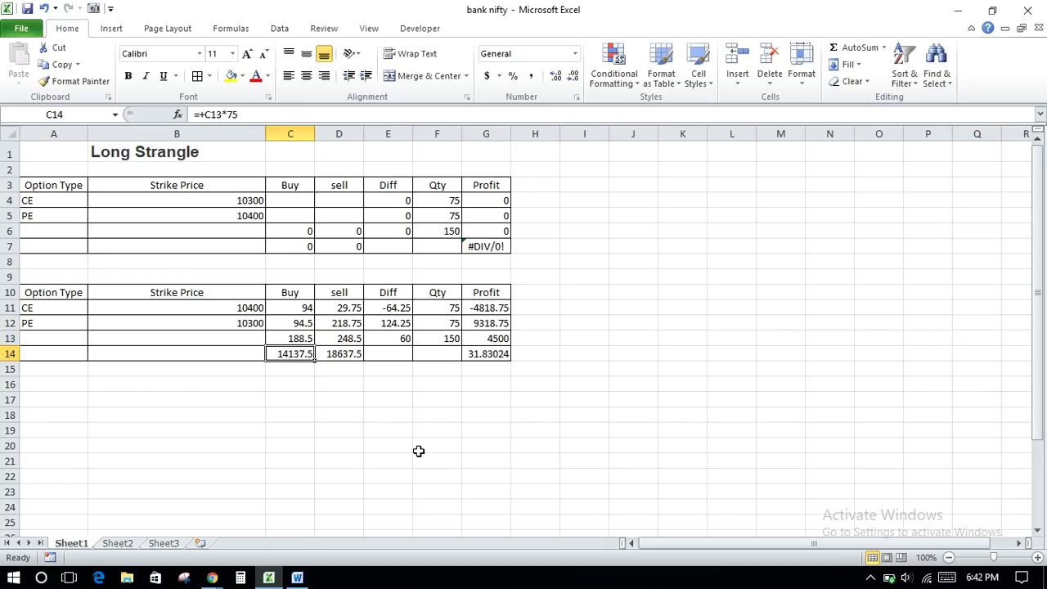
# Examine the total sell value in D14 and the CE and PE sell prices in D11 and D12
pyautogui.press('Right')
pyautogui.press('Right')
pyautogui.press('Left')
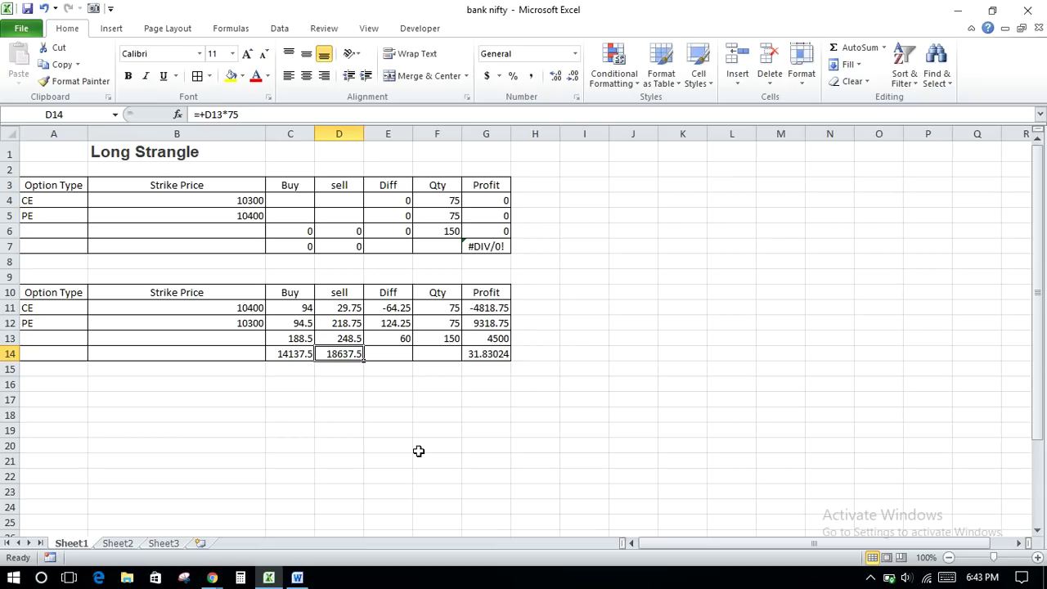
pyautogui.press('Up')
pyautogui.press('Up')
pyautogui.press('Up')
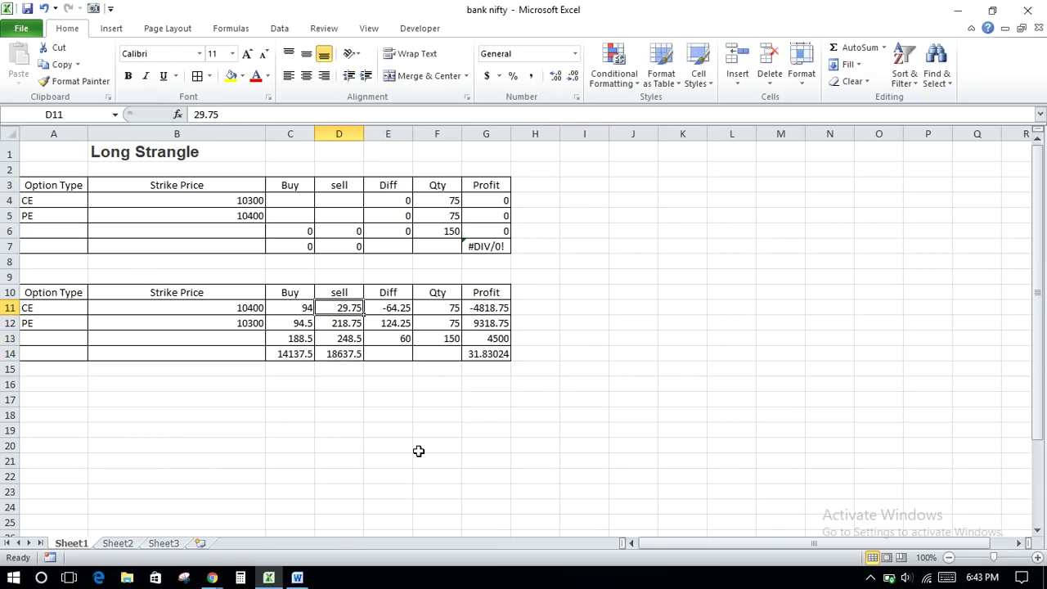
pyautogui.press('Down')
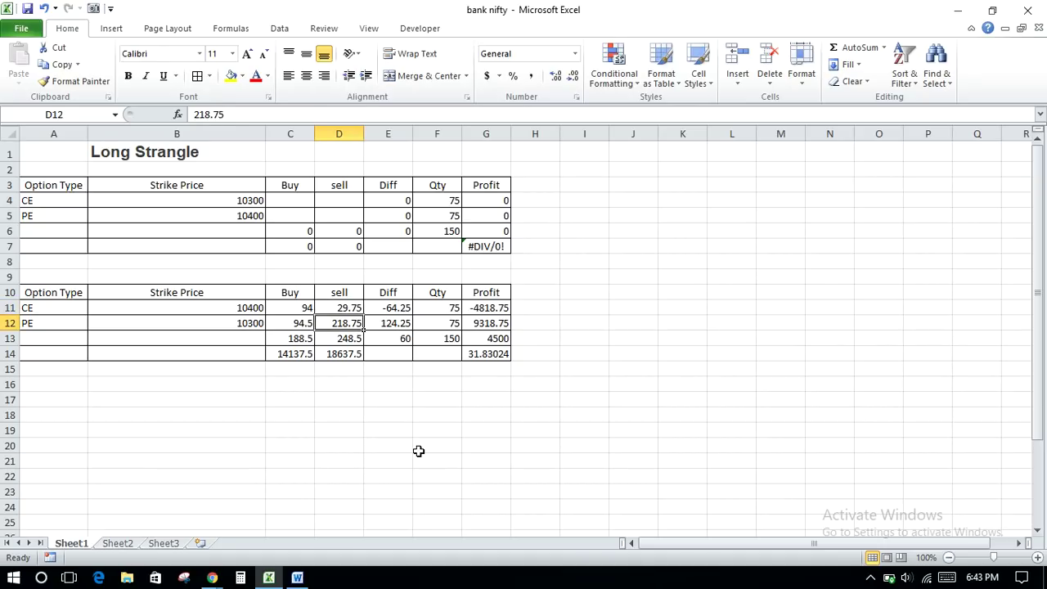
# Review the Profit column of the 10400/10300 table from the CE row down to the sum in G13
pyautogui.press('Up')
pyautogui.press('Right')
pyautogui.press('Right')
pyautogui.press('Right')
pyautogui.press('Down')
pyautogui.press('Down')
pyautogui.press('Down')
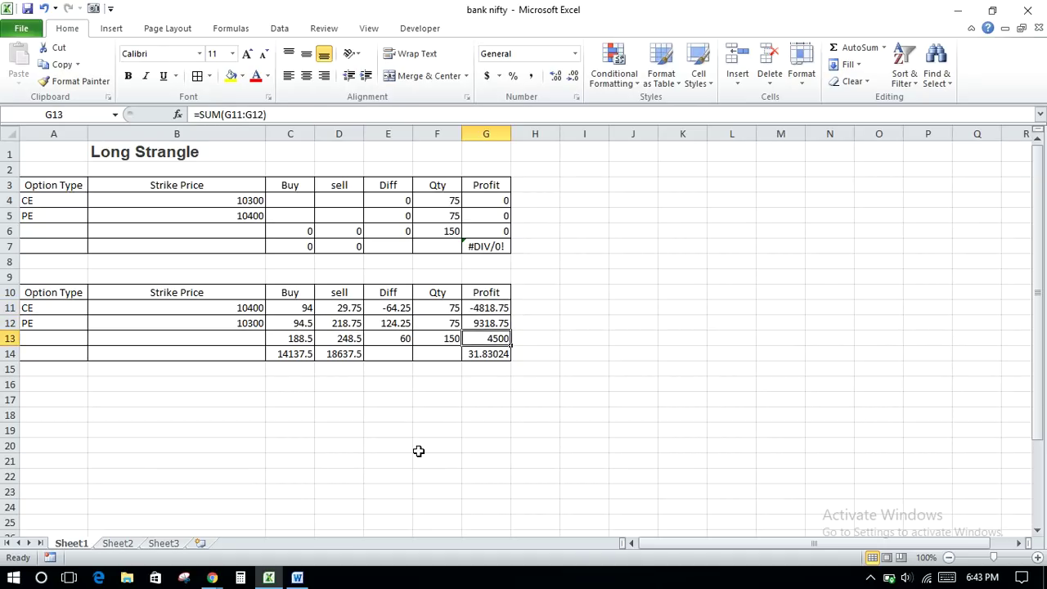
# Compare the total profit in G13 and the profit percentage in G14 with the total buy cost in C14
pyautogui.press('Up')
pyautogui.press('Left')
pyautogui.press('Down')
pyautogui.press('Left')
pyautogui.press('Left')
pyautogui.press('Left')
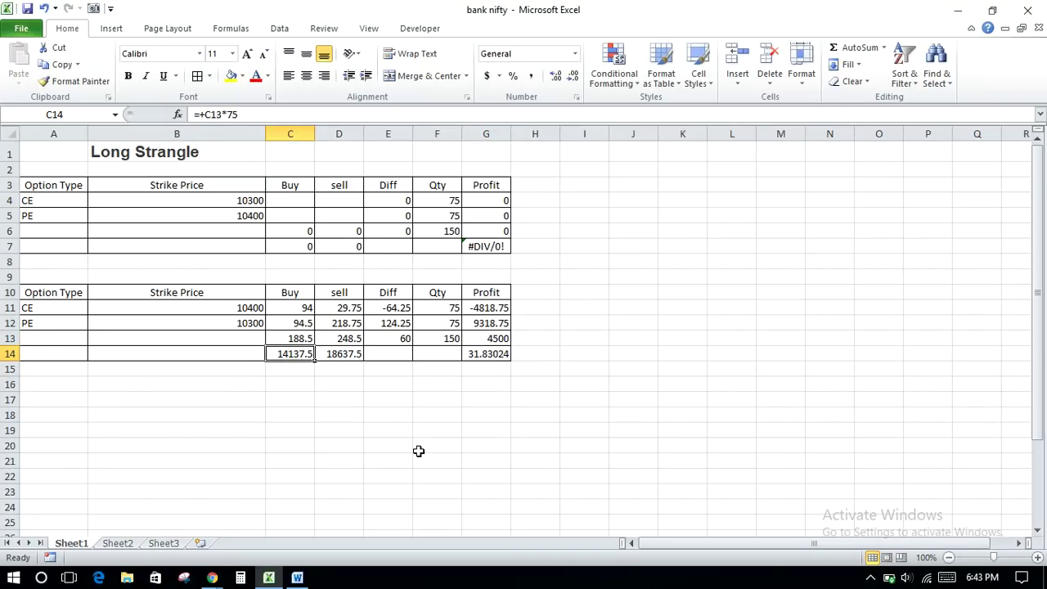
pyautogui.press('Right')
pyautogui.press('Right')
pyautogui.press('Right')
pyautogui.press('Right')
pyautogui.press('Up')
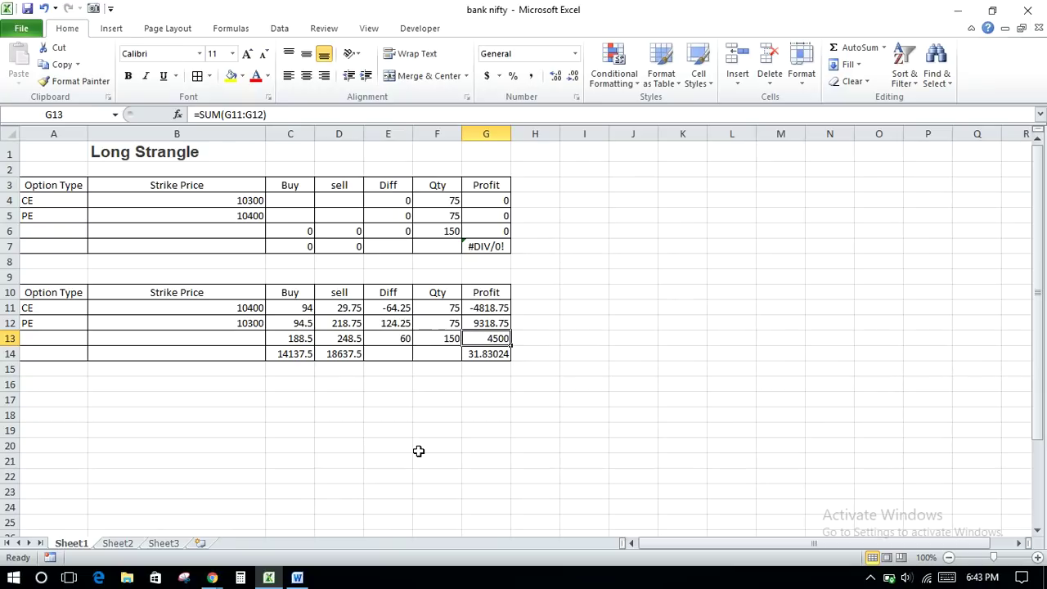
pyautogui.press('Down')
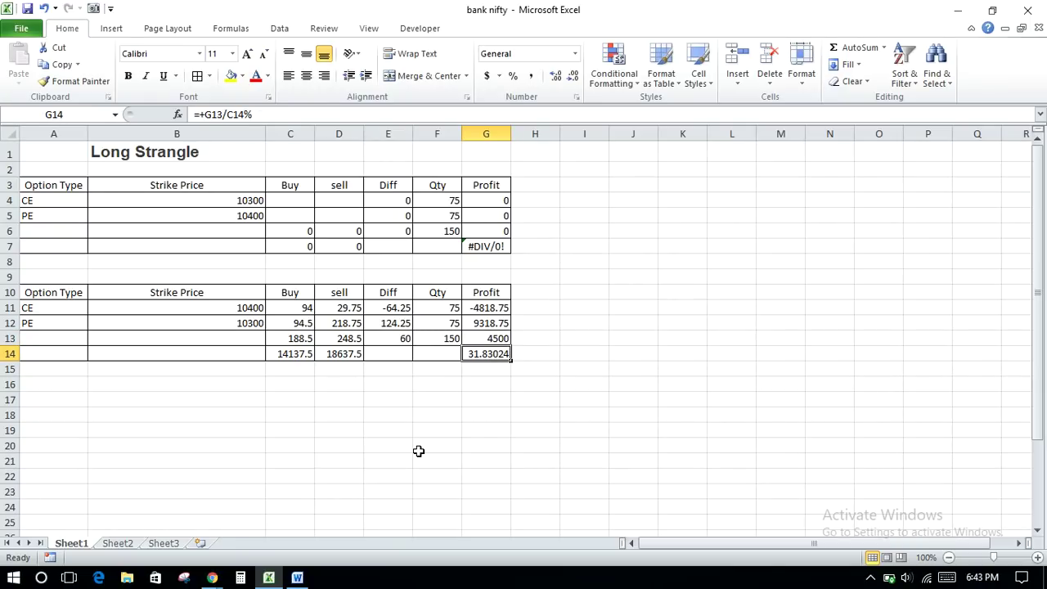
pyautogui.press('Left')
pyautogui.press('Left')
pyautogui.press('Left')
pyautogui.press('Left')
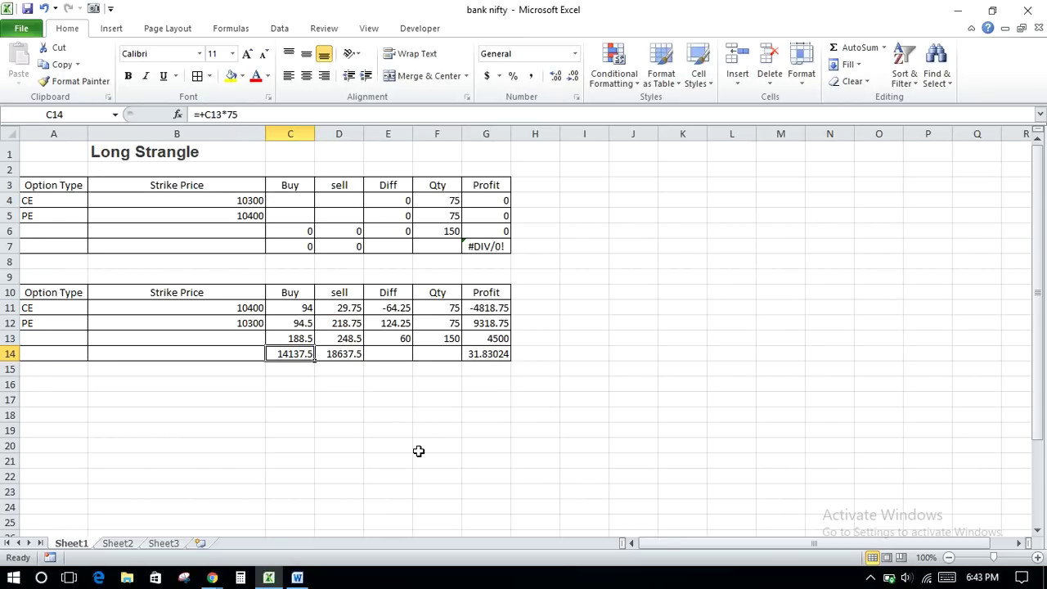
# Review the totals across row 14 and the CE and PE buy prices in column C
pyautogui.press('Right')
pyautogui.press('Right')
pyautogui.press('Right')
pyautogui.press('Right')
pyautogui.press('Right')
pyautogui.press('Left')
pyautogui.press('Left')
pyautogui.press('Left')
pyautogui.press('Left')
pyautogui.press('Up')
pyautogui.press('Up')
pyautogui.press('Up')
pyautogui.press('Down')
pyautogui.press('Down')
pyautogui.press('Up')
# Switch to the NIFTY17DEC10300PE chart in Chrome and inspect the price move from the 12/15 session to the 12/18 open
pyautogui.hotkey('alt', 'Tab')
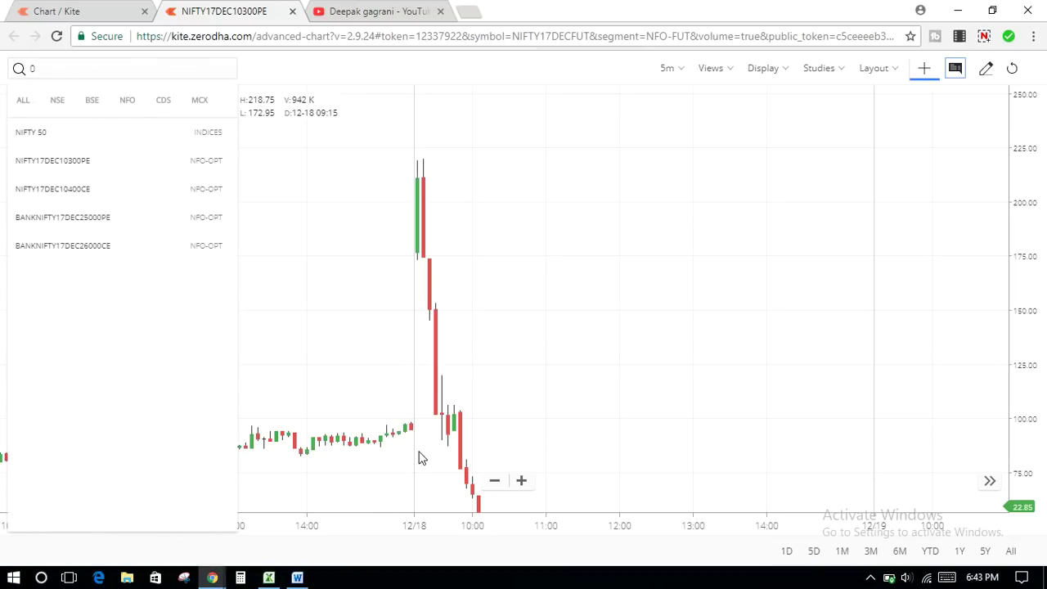
pyautogui.click(322, 416)
pyautogui.moveTo(323, 416); pyautogui.dragTo(439, 406)
pyautogui.moveTo(614, 381); pyautogui.dragTo(553, 385)
pyautogui.moveTo(670, 310); pyautogui.dragTo(668, 341)
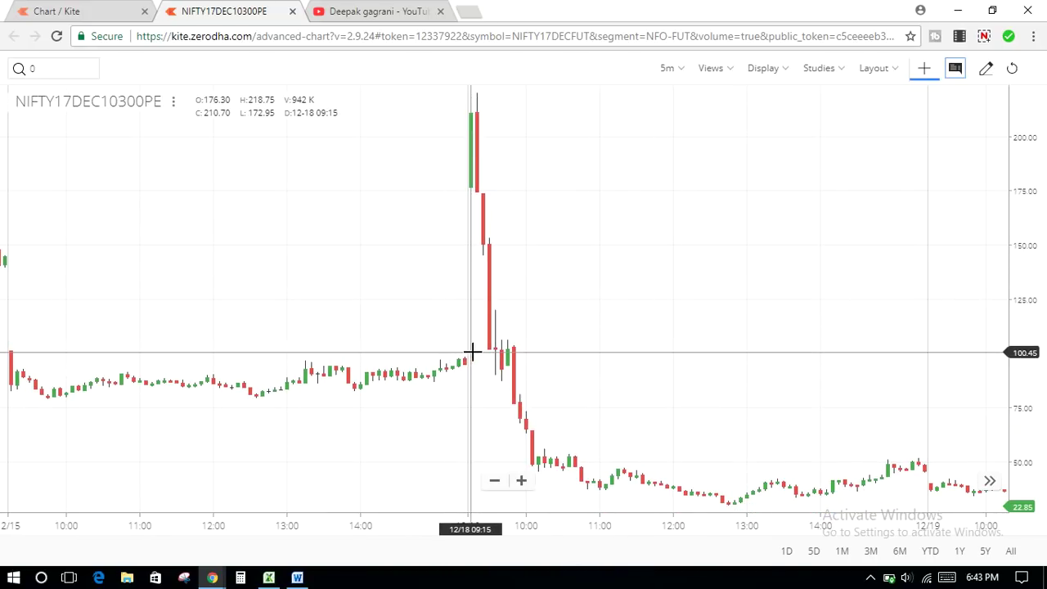
# Switch to the Excel workbook and compare the buy and sell prices of the 10300 PE option in row 12
pyautogui.hotkey('alt', 'Tab')
pyautogui.press('Left')
pyautogui.press('Up')
pyautogui.press('Right')
pyautogui.press('Down')
pyautogui.press('Left')
pyautogui.press('Right')
pyautogui.press('Left')
pyautogui.press('Right')
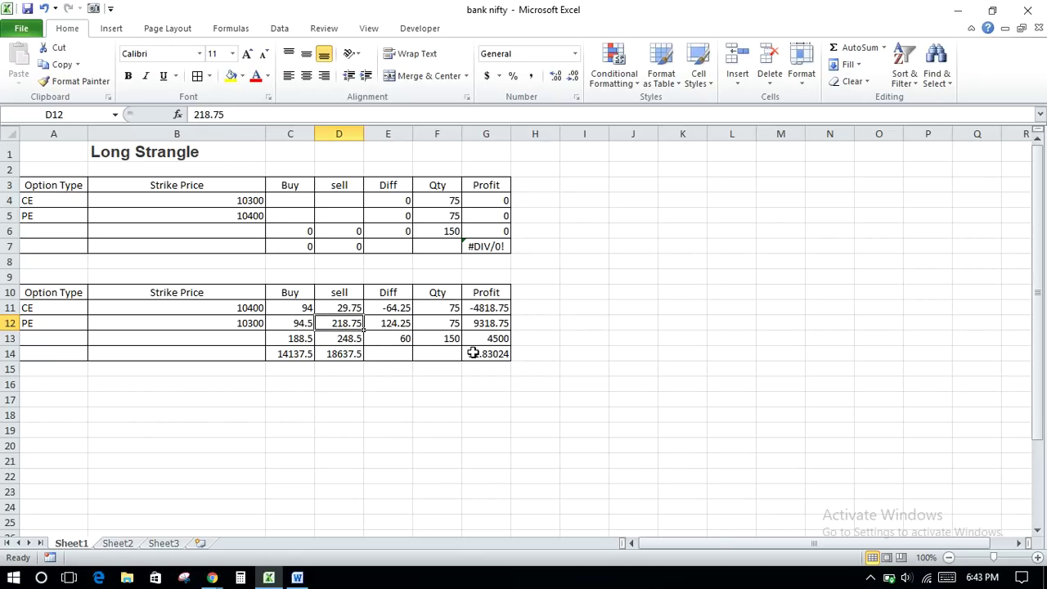
# Calculate +30*75 in empty cell I11 as a scratch check and clear the cell
pyautogui.press('Up')
pyautogui.press('Right')
pyautogui.press('Right')
pyautogui.press('Right')
pyautogui.press('Right')
pyautogui.press('Right')
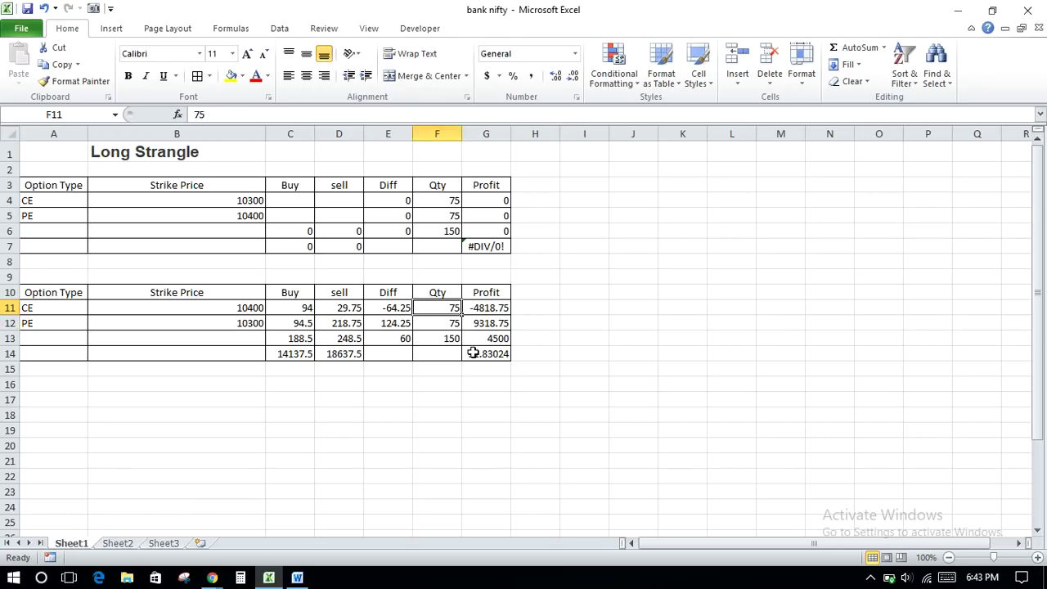
pyautogui.write('+3')
pyautogui.write('5')
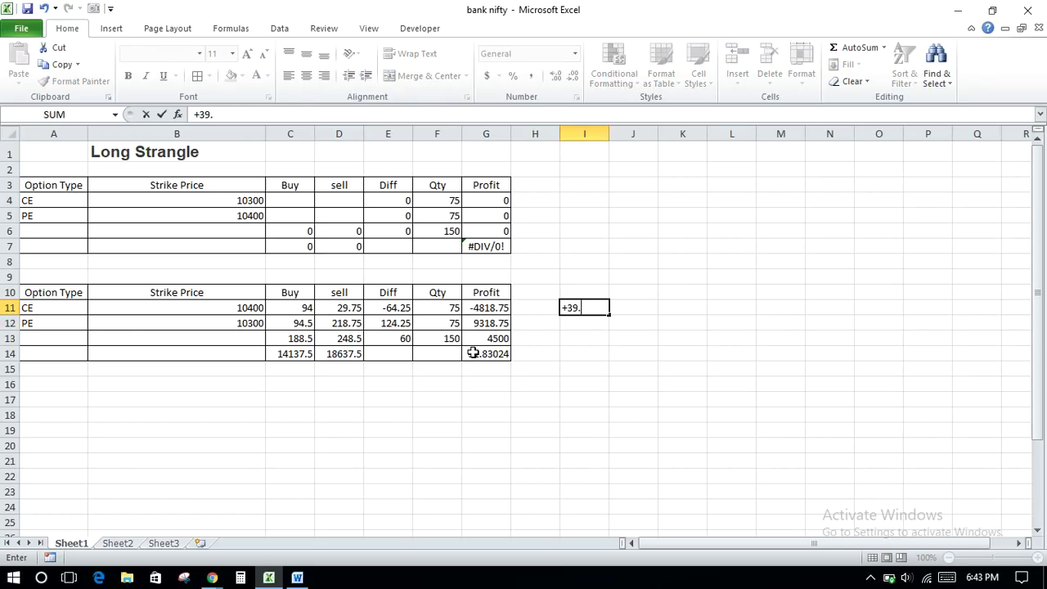
pyautogui.press('BackSpace')
pyautogui.press('BackSpace')
pyautogui.press('Return')
pyautogui.press('Escape')
pyautogui.press('Escape')
pyautogui.write('+30*75')
pyautogui.press('Return')
pyautogui.press('Up')
pyautogui.press('Delete')
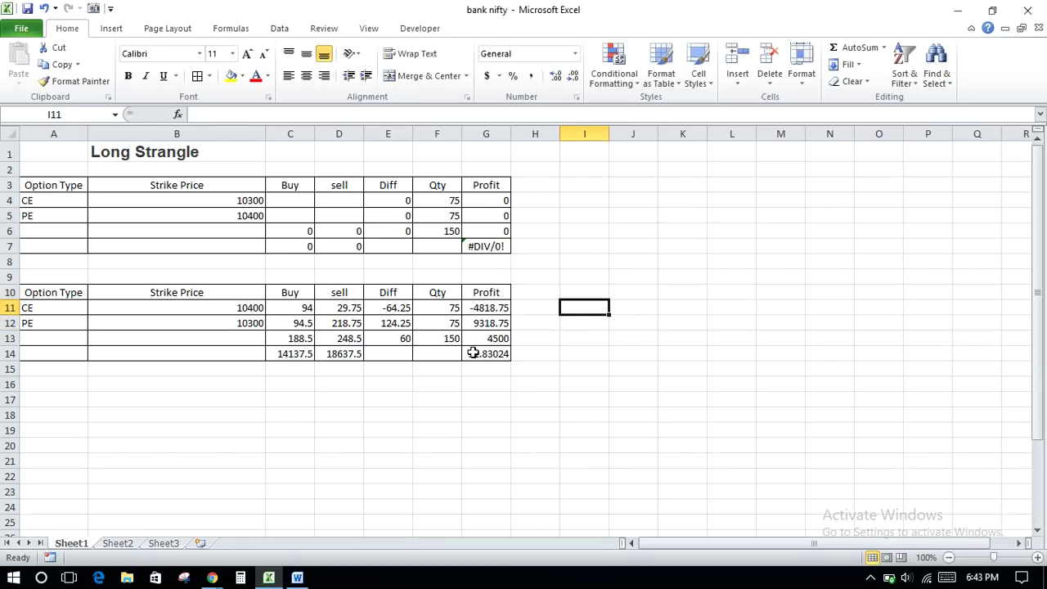
# Switch to Chrome, load the NIFTY17DEC10400CE chart and inspect the price move around the 12/18 open
pyautogui.hotkey('alt', 'Tab')
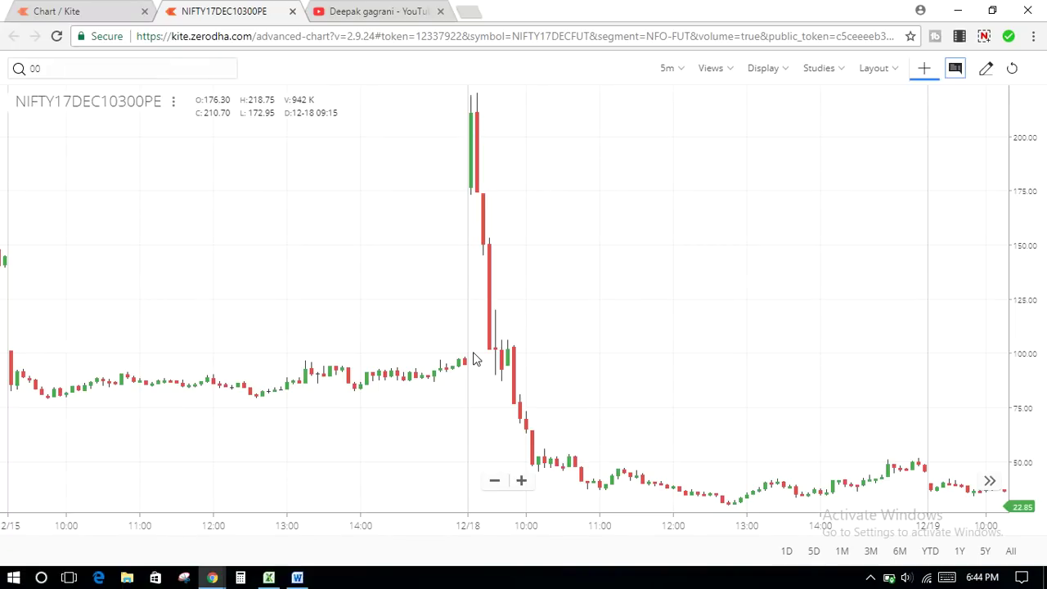
pyautogui.click(728, 291)
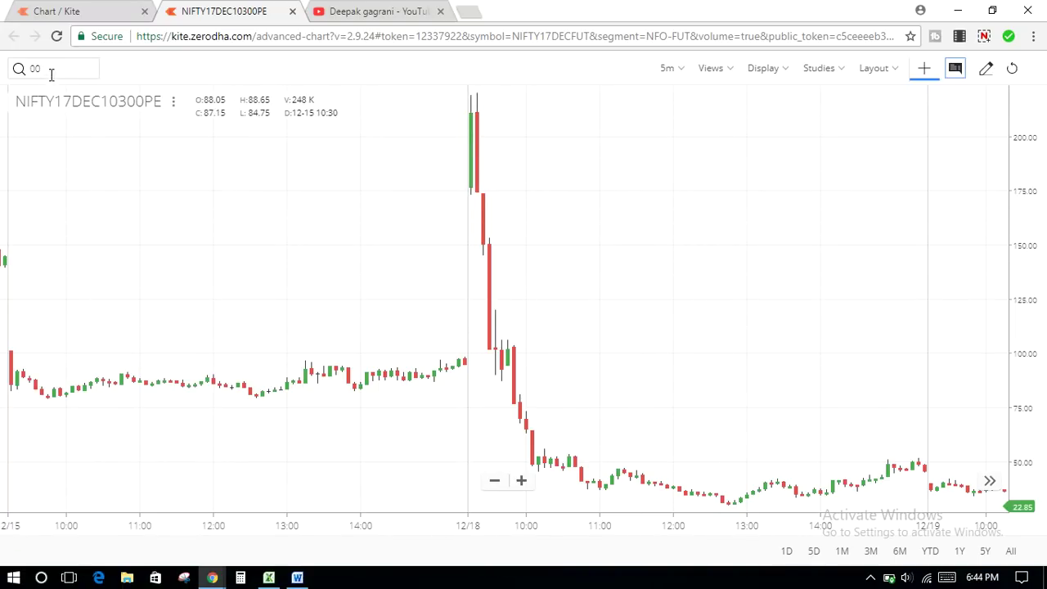
pyautogui.click(18, 74)
pyautogui.write('400')
pyautogui.click(57, 135)
pyautogui.moveTo(776, 271); pyautogui.dragTo(395, 284)
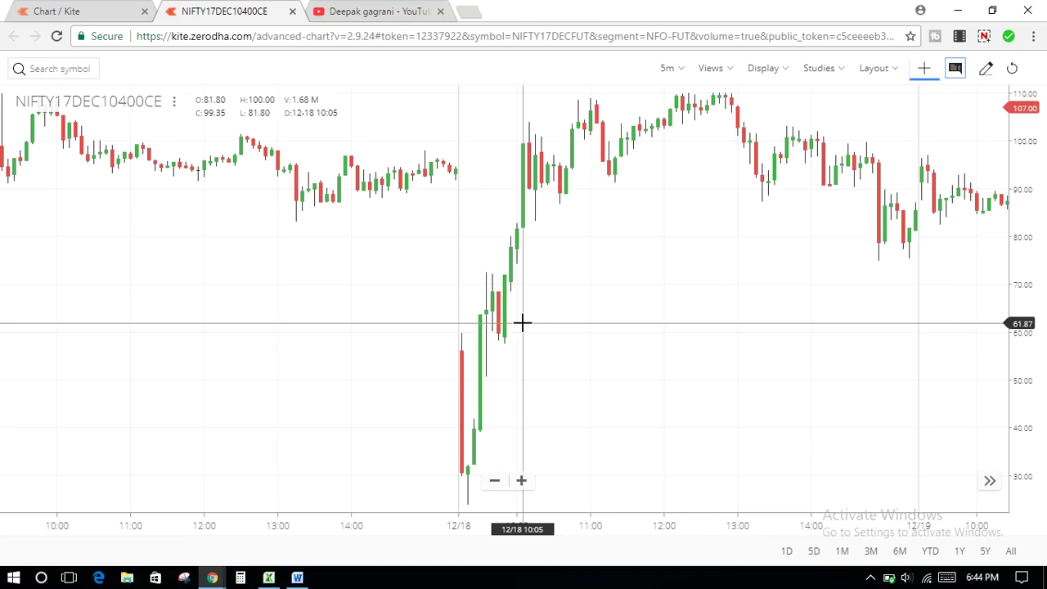
# Switch to the Excel workbook and enter the label sell in H12, beside the PE profit
pyautogui.hotkey('alt', 'Tab')
pyautogui.press('Left')
pyautogui.press('Left')
pyautogui.press('Left')
pyautogui.press('Left')
pyautogui.press('Left')
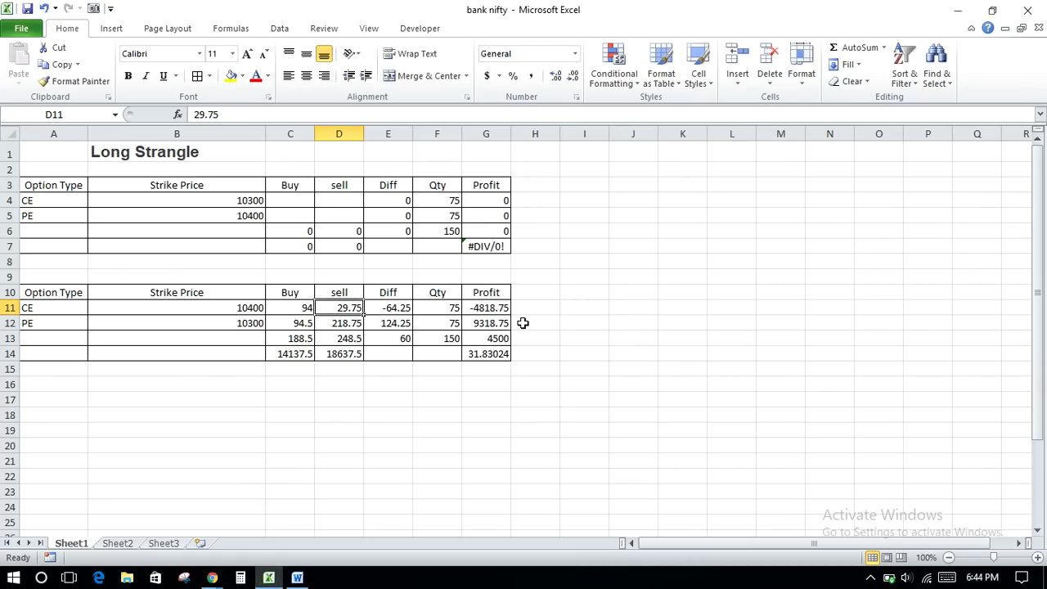
pyautogui.press('Down')
pyautogui.click(523, 323)
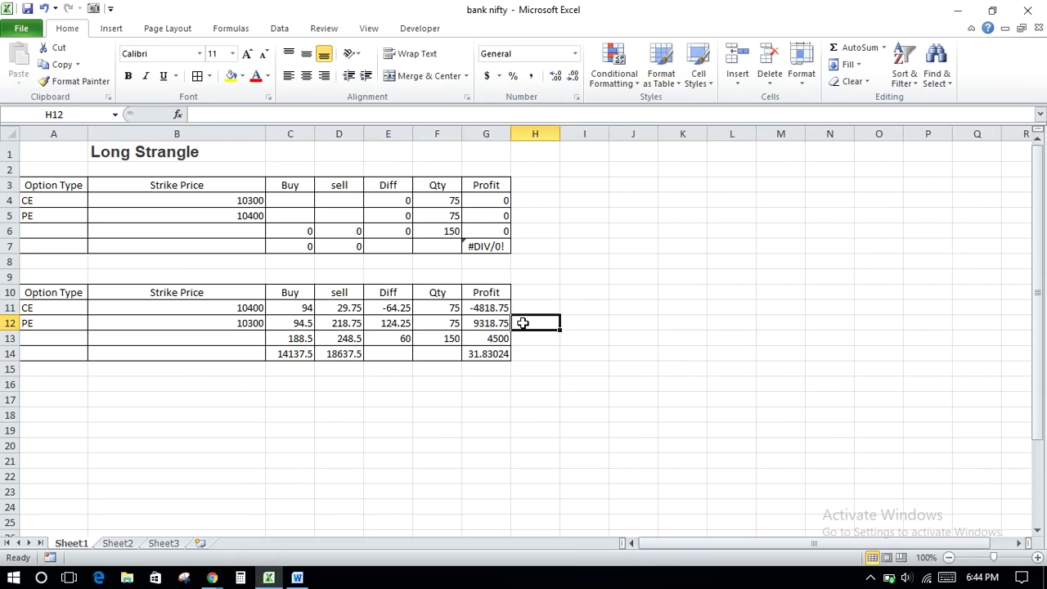
pyautogui.write('seel')
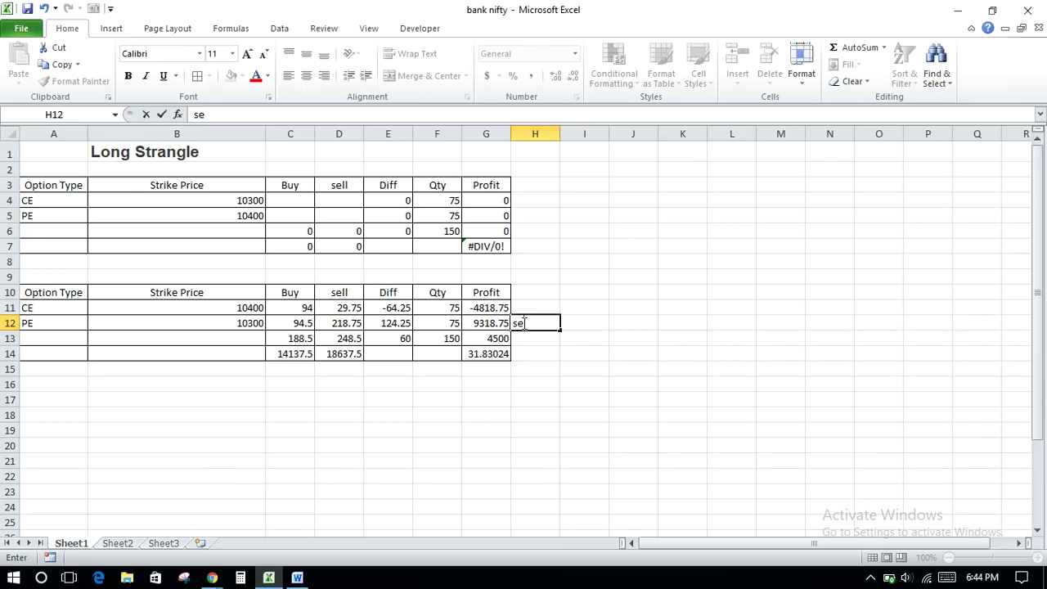
pyautogui.press('Up')
# Review the sell price and profit cells of the CE and PE options in rows 11 and 12
pyautogui.press('Left')
pyautogui.press('Left')
pyautogui.press('Left')
pyautogui.press('Left')
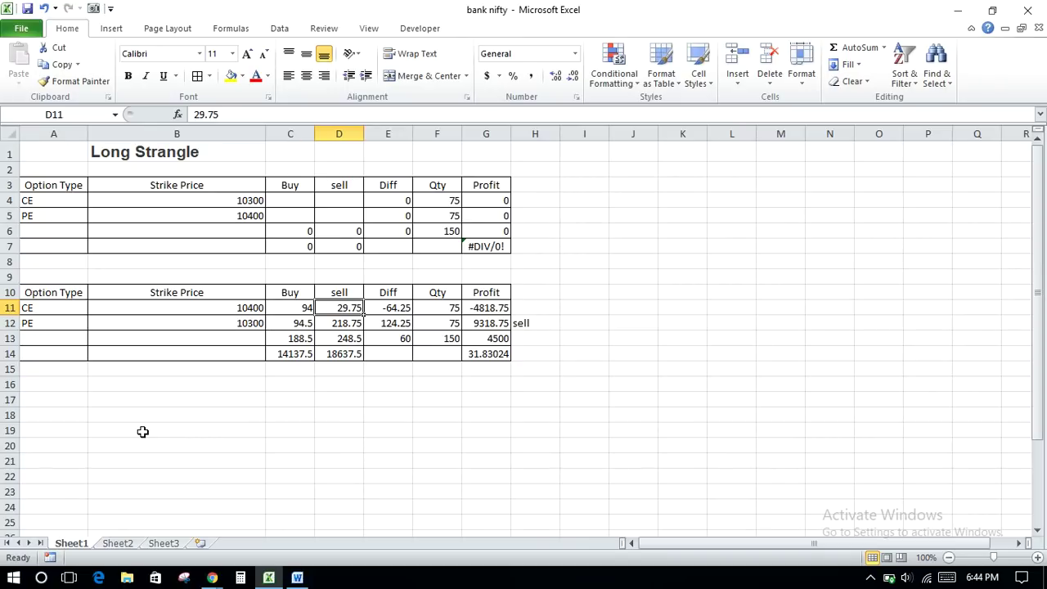
pyautogui.press('Right')
pyautogui.press('Right')
pyautogui.press('Right')
pyautogui.press('Down')
pyautogui.press('Left')
pyautogui.press('Left')
pyautogui.press('Left')
pyautogui.press('Left')
pyautogui.press('Right')
pyautogui.press('Right')
pyautogui.press('Right')
pyautogui.press('Right')
pyautogui.press('Right')
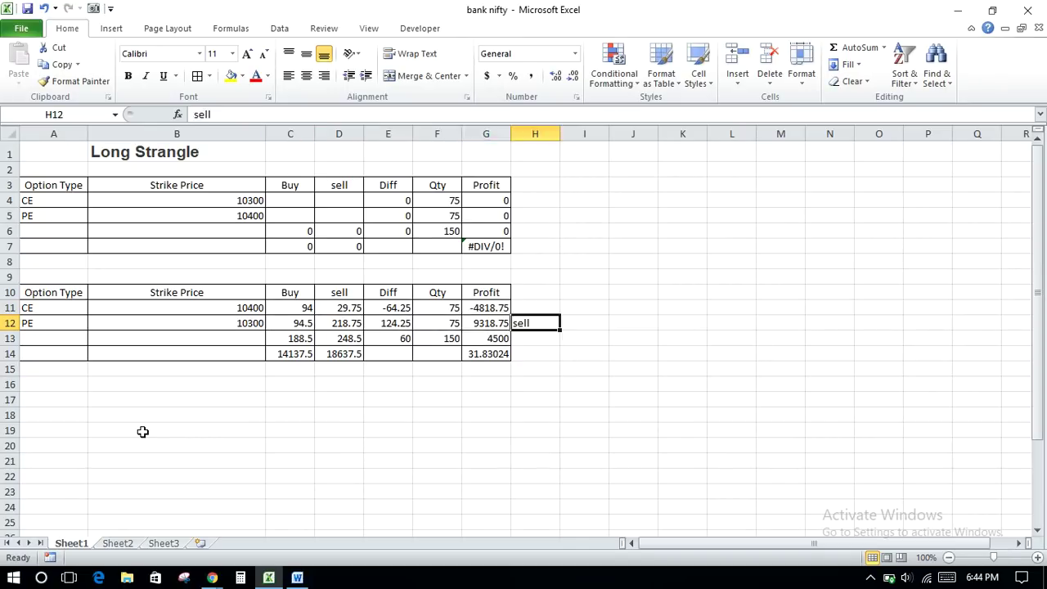
# Calculate the PE price difference in I12 with the formula +D12-C12
pyautogui.press('Right')
pyautogui.write('+')
pyautogui.press('Left')
pyautogui.press('Left')
pyautogui.press('Left')
pyautogui.press('Left')
pyautogui.press('Left')
pyautogui.write('-')
pyautogui.press('Left')
pyautogui.press('Left')
pyautogui.press('Left')
pyautogui.press('Left')
pyautogui.press('Left')
pyautogui.press('Left')
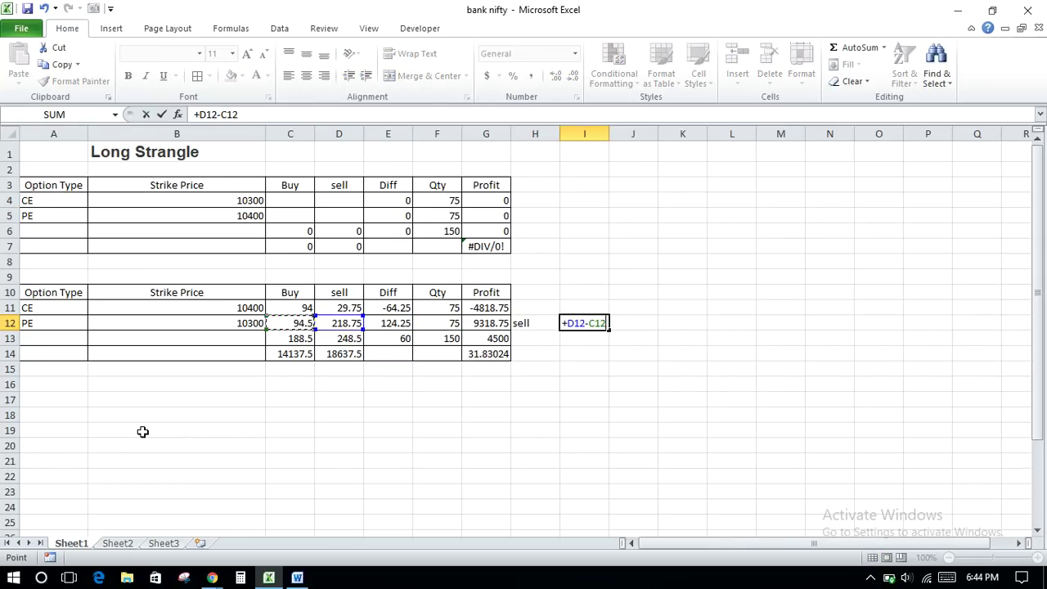
pyautogui.press('Return')
# Multiply the PE difference by the lot size in I13 with the formula +I12*75
pyautogui.write('+')
pyautogui.press('Up')
pyautogui.write('*')
pyautogui.press('Return')
pyautogui.press('Up')
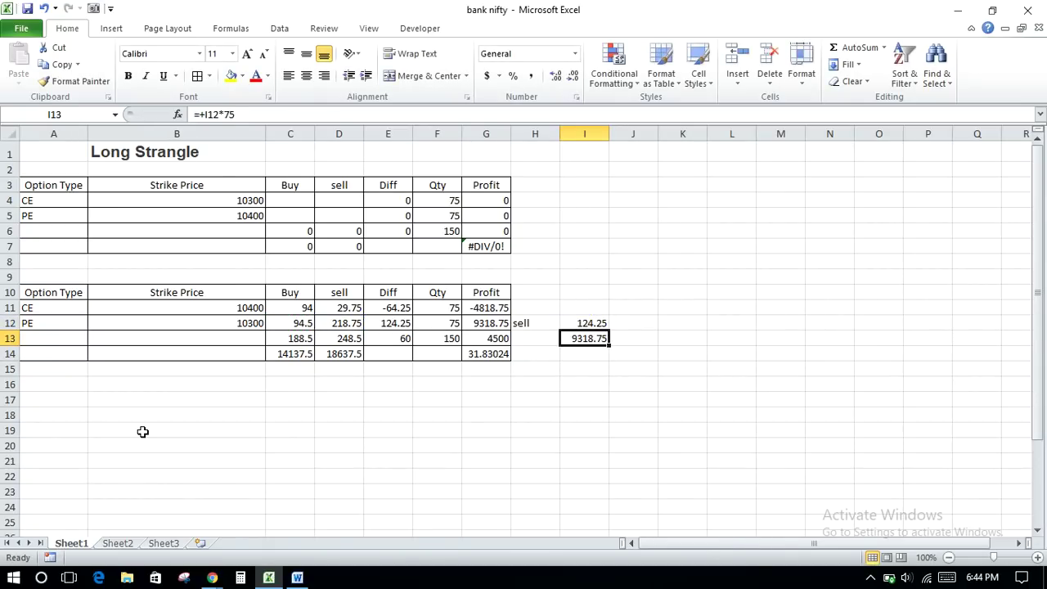
# Compare the CE and PE profits in G11:G12 with the PE calculation in column I
pyautogui.press('Up')
pyautogui.press('Left')
pyautogui.press('Left')
pyautogui.press('Up')
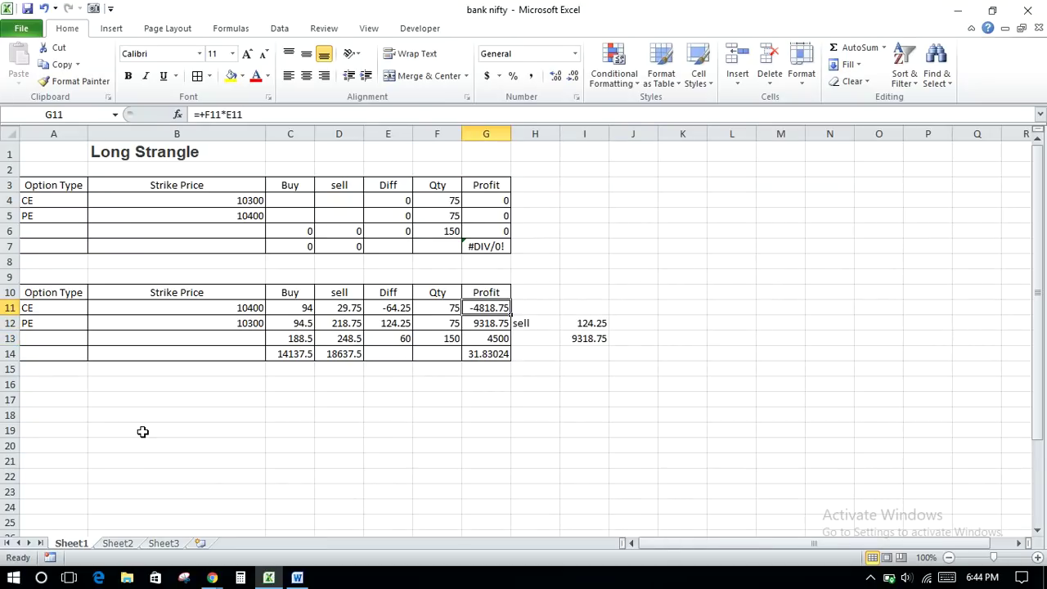
pyautogui.press('Right')
pyautogui.press('Right')
pyautogui.press('Down')
pyautogui.press('Down')
pyautogui.press('Down')
pyautogui.press('Up')
pyautogui.press('Up')
pyautogui.press('Left')
pyautogui.press('Left')
pyautogui.hotkey('shift', 'Up')
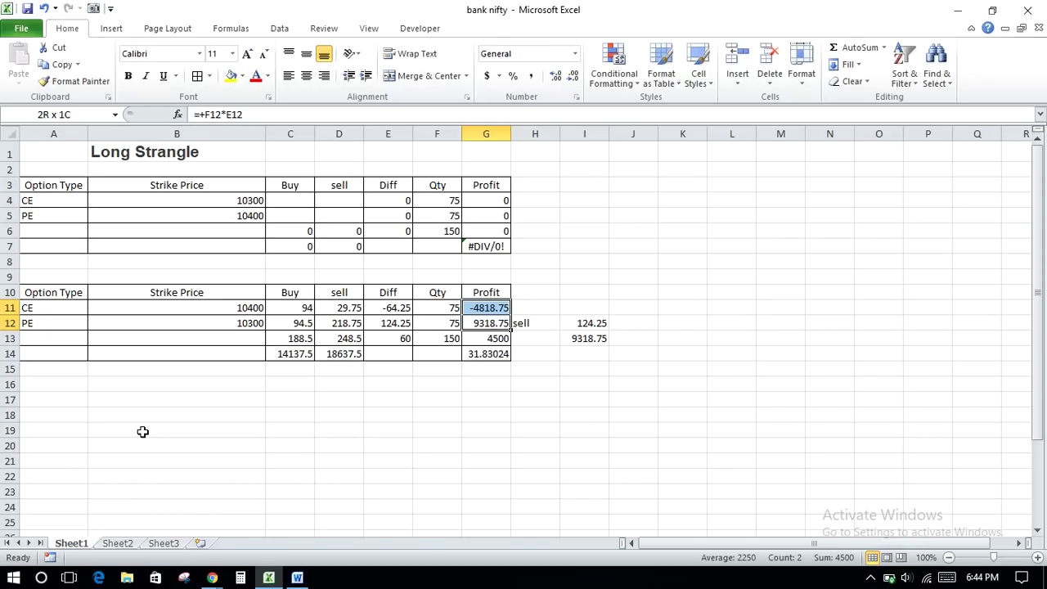
pyautogui.press('Right')
pyautogui.press('Right')
pyautogui.press('Down')
pyautogui.press('Up')
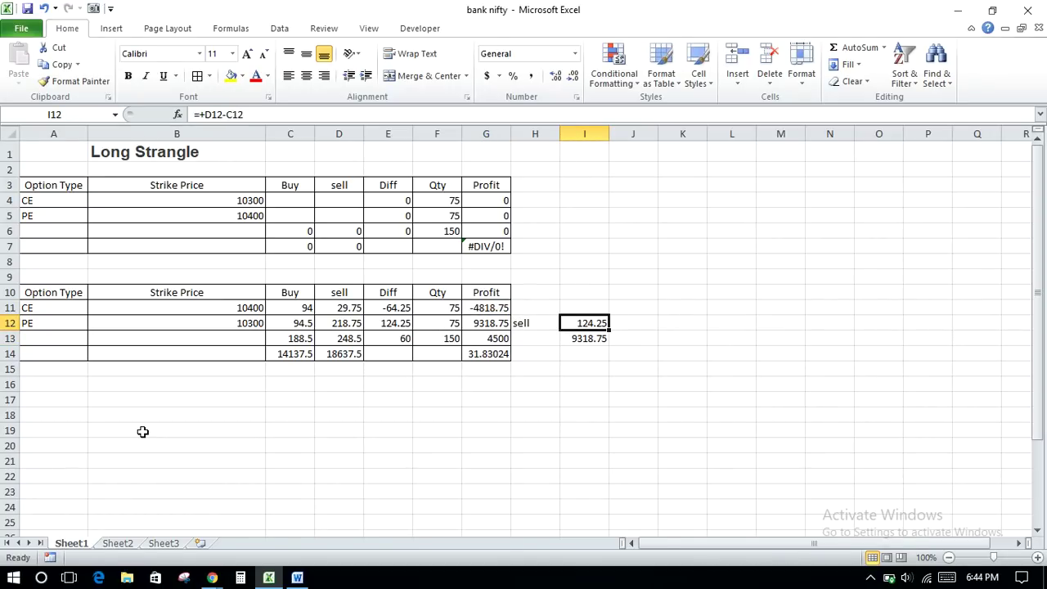
# Switch to the NIFTY17DEC10400CE chart in Chrome and inspect the candles after the 12/18 open, up to 09:30
pyautogui.hotkey('alt', 'Tab')
pyautogui.write('0')
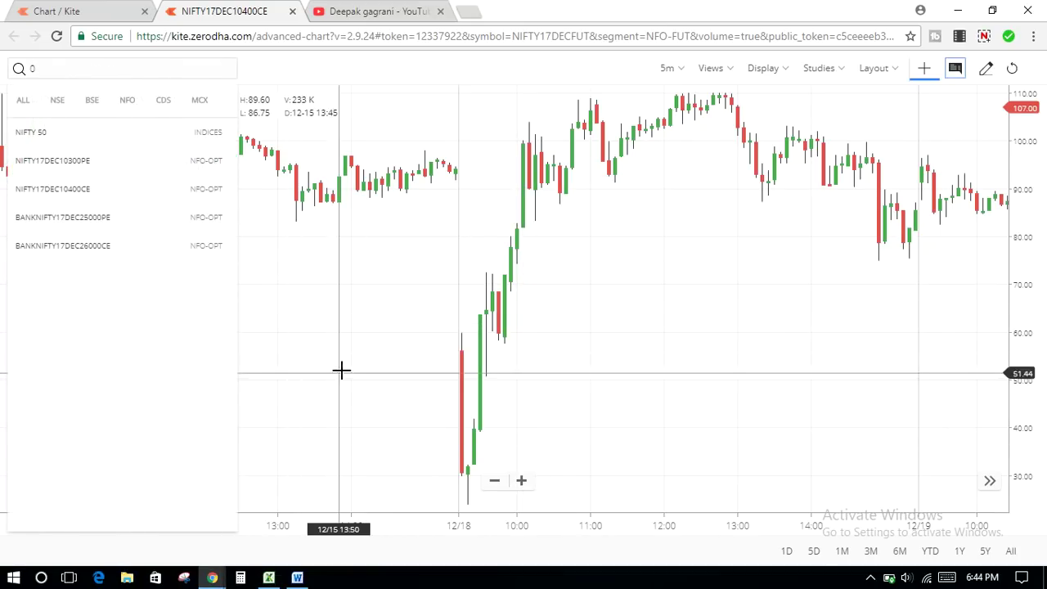
pyautogui.click(341, 370)
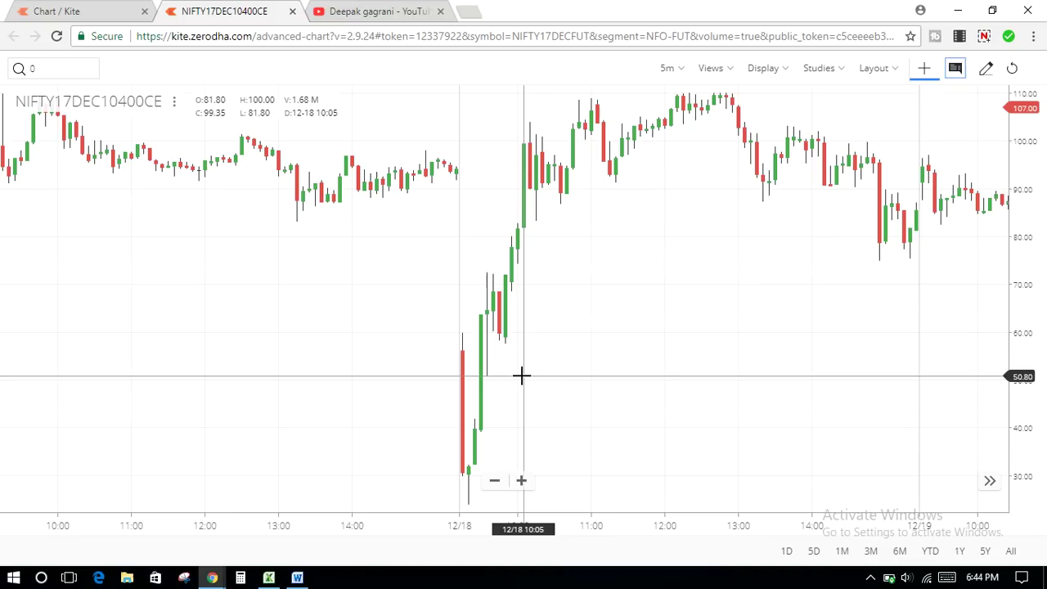
pyautogui.hotkey('alt', 'Tab')
pyautogui.hotkey('alt', 'Tab')
pyautogui.write('0')
pyautogui.click(479, 333)
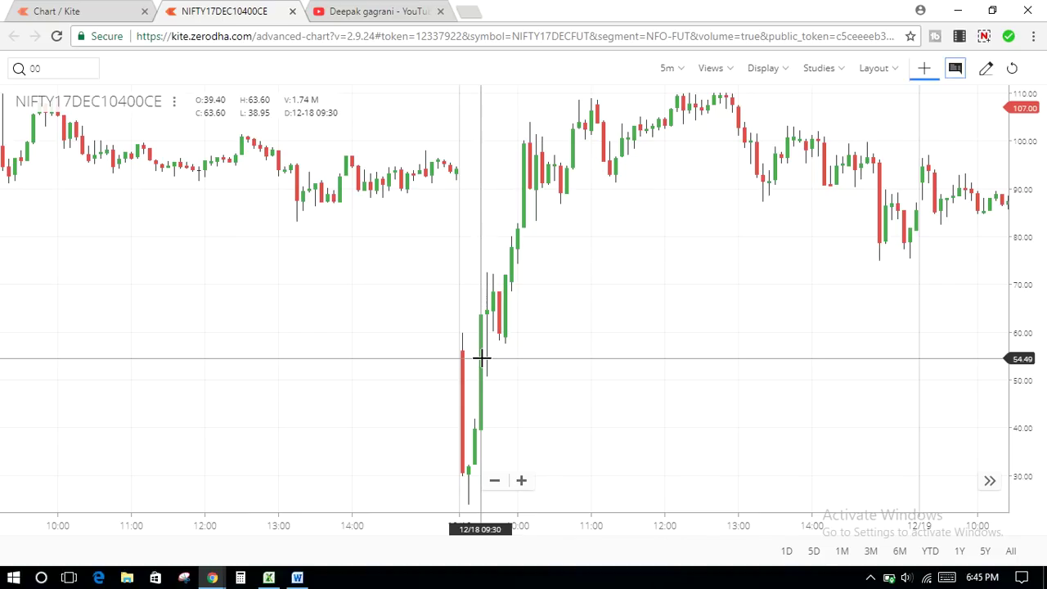
# Switch to the Excel workbook and set the 10400 CE sell price in D11 to 63.6
pyautogui.hotkey('alt', 'Tab')
pyautogui.press('Left')
pyautogui.press('Left')
pyautogui.press('Left')
pyautogui.press('Left')
pyautogui.press('Up')
pyautogui.press('Left')
pyautogui.write('63.6')
pyautogui.press('Return')
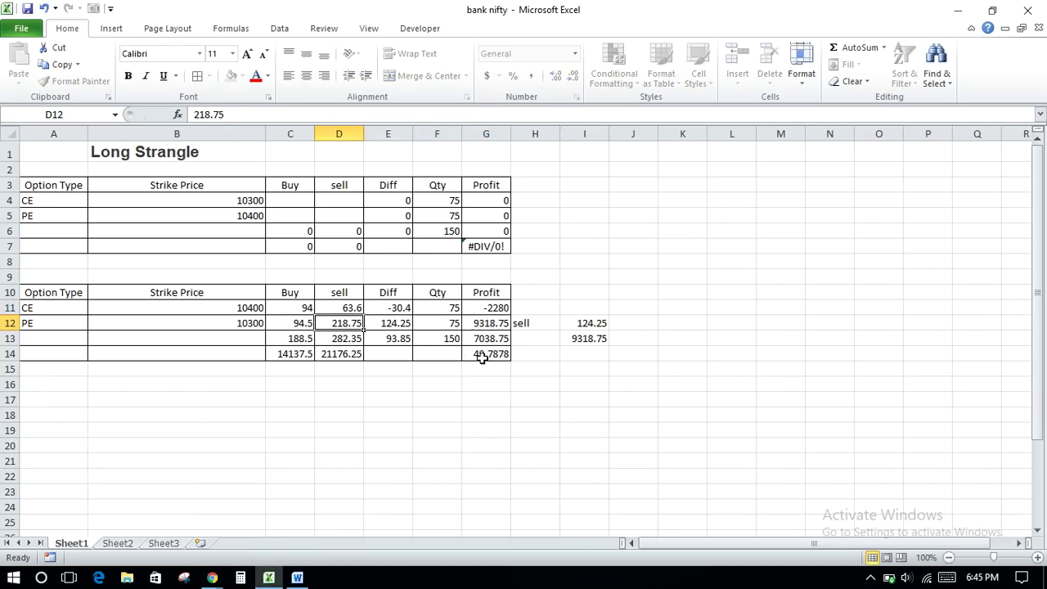
# Check the total profit in G13 and go to the CE buy price in the Bank nifty table
pyautogui.click(535, 340)
pyautogui.press('Right')
pyautogui.press('Left')
pyautogui.press('Left')
pyautogui.scroll(-6, 385, 428)
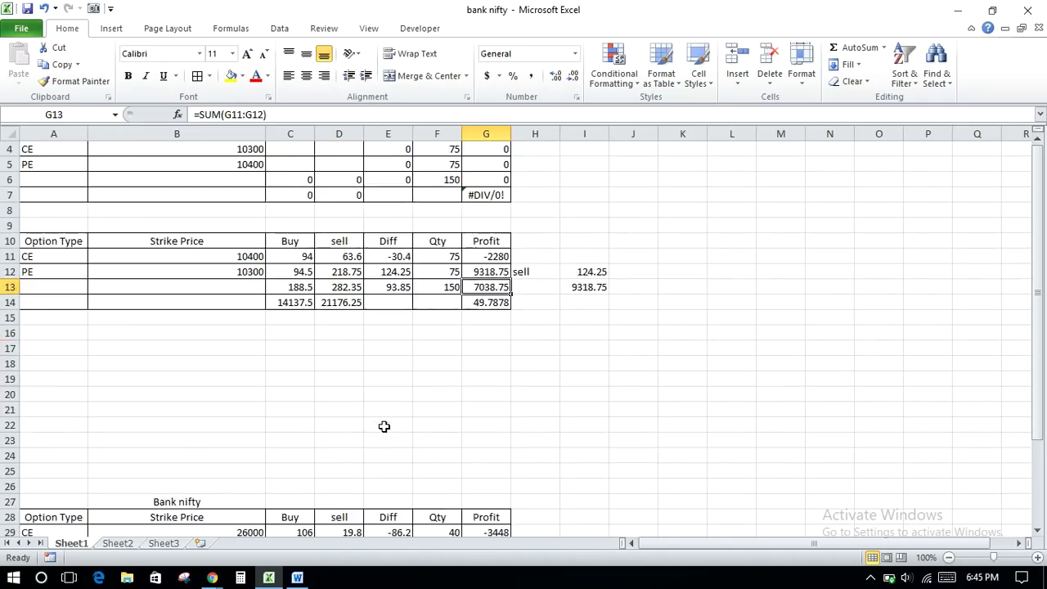
pyautogui.click(298, 313)
pyautogui.press('Up')
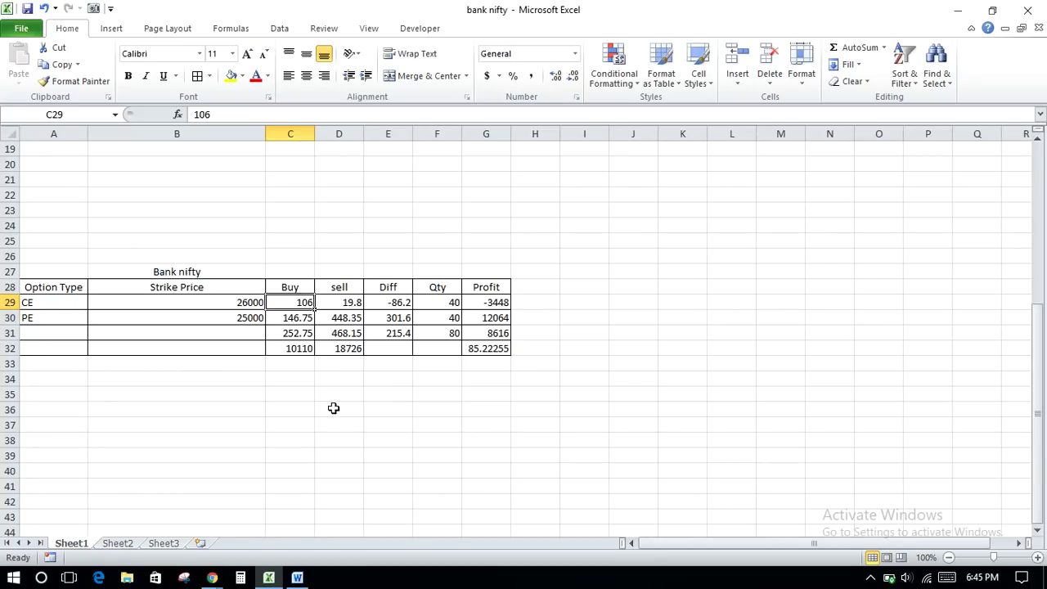
# Switch to Chrome, load the BANKNIFTY17DEC25000PE chart and inspect the candles around the end of the 12/18 session
pyautogui.hotkey('alt', 'Tab')
pyautogui.click(59, 67)
pyautogui.press('BackSpace')
pyautogui.write('bank')
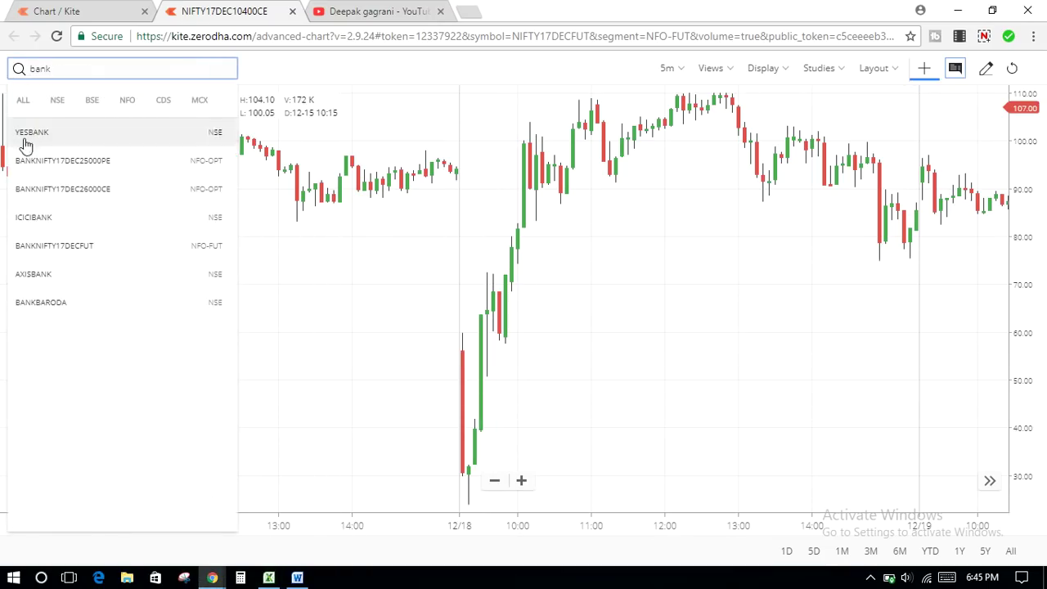
pyautogui.click(48, 169)
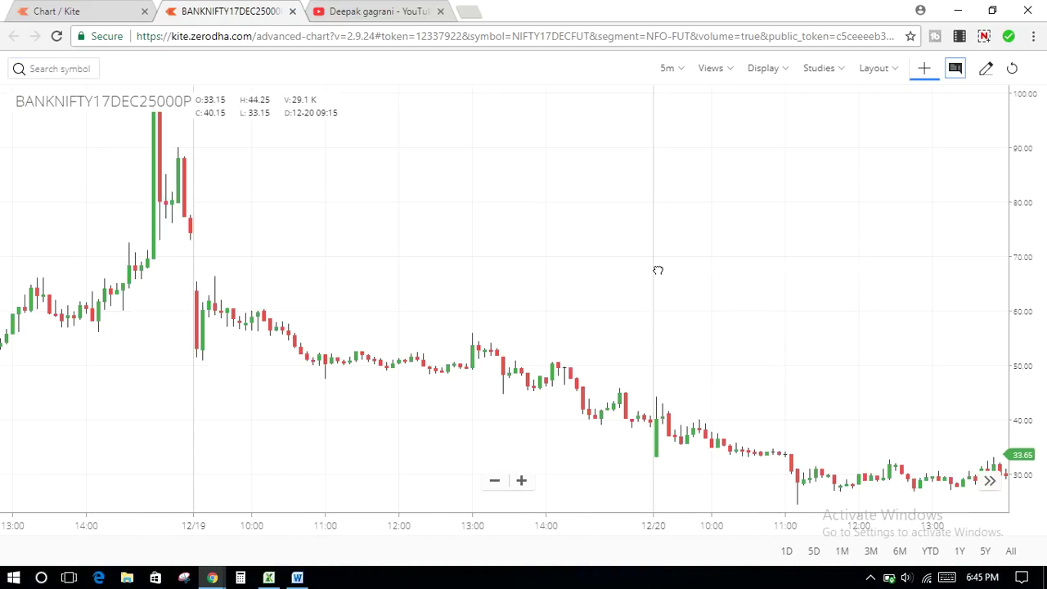
pyautogui.moveTo(364, 351); pyautogui.dragTo(383, 308)
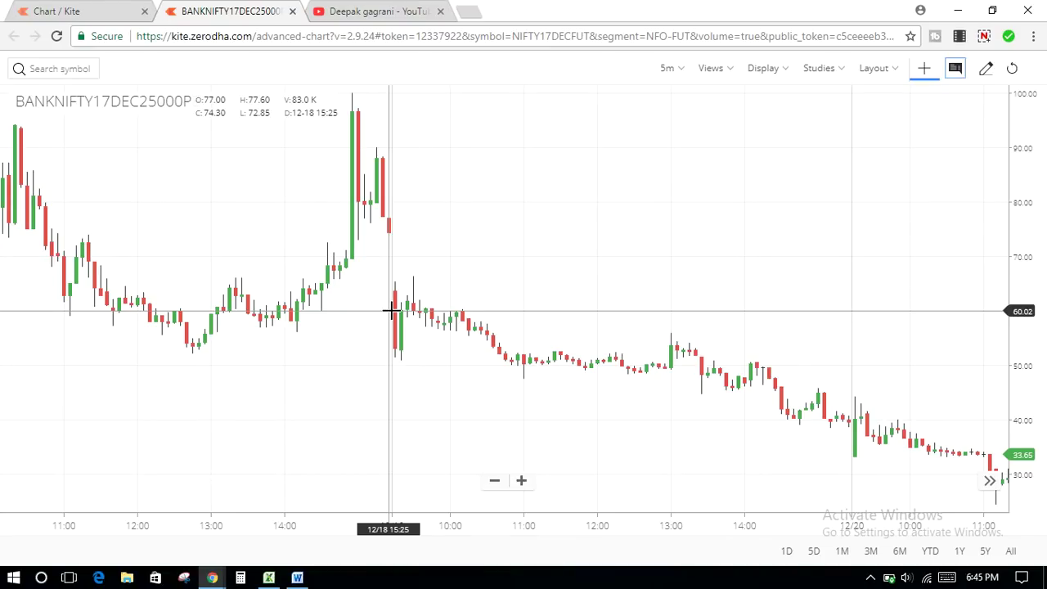
# Switch to the Excel workbook and review the sell prices and the row 31 totals in the Bank nifty table
pyautogui.hotkey('alt', 'Tab')
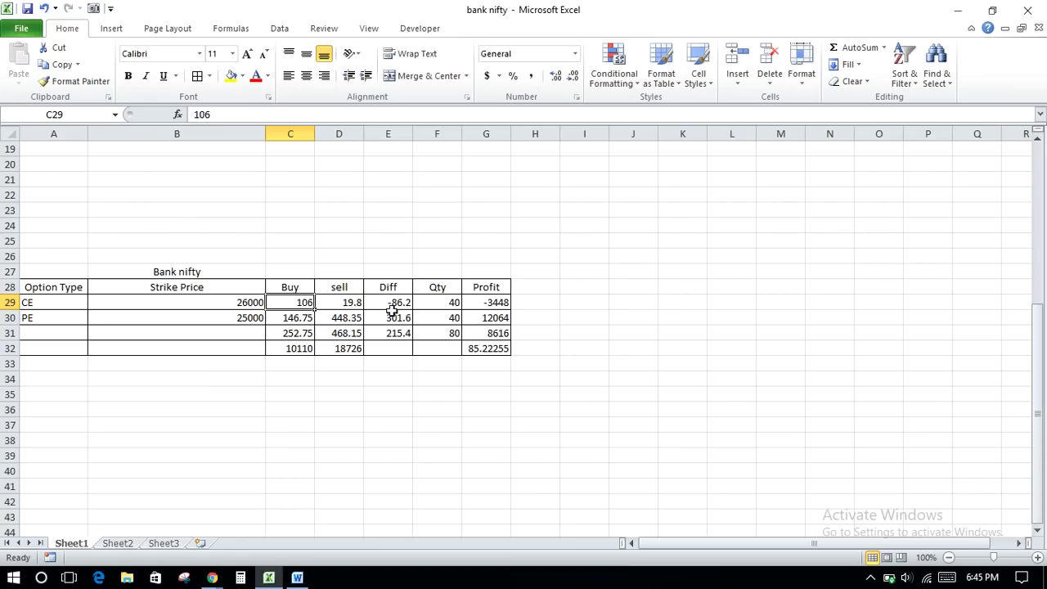
pyautogui.moveTo(346, 303); pyautogui.dragTo(343, 317)
pyautogui.moveTo(440, 333); pyautogui.dragTo(409, 333)
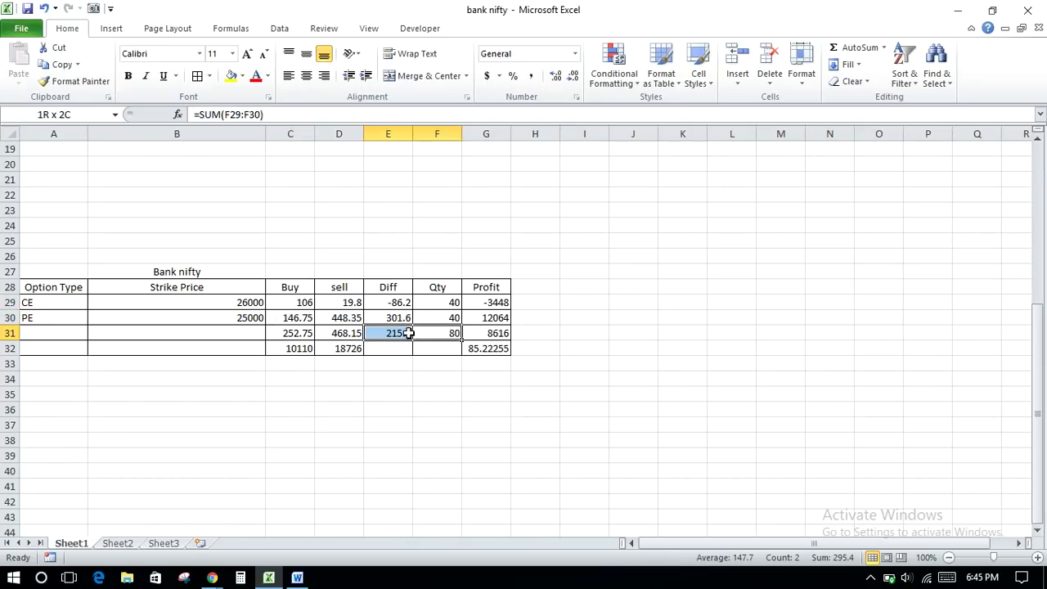
pyautogui.moveTo(343, 302); pyautogui.dragTo(342, 321)
pyautogui.press('Right')
pyautogui.press('Left')
pyautogui.write('5')
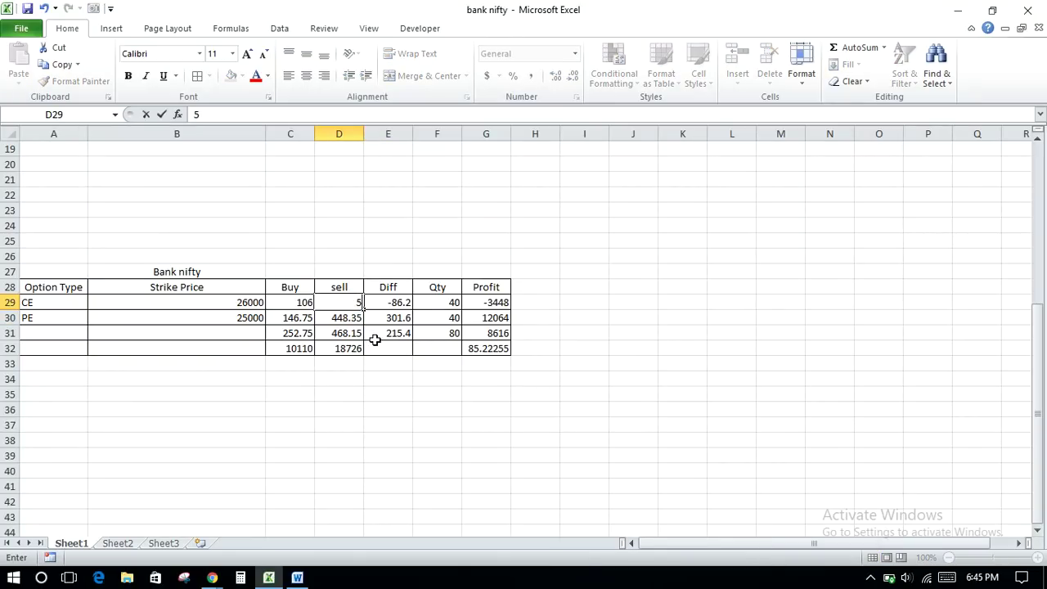
pyautogui.press('Escape')
# Set the sell prices of the 10400 CE and 10300 PE options in D11 and D12 to 40
pyautogui.scroll(6, 374, 340)
pyautogui.click(346, 308)
pyautogui.write('40')
pyautogui.press('Return')
pyautogui.write('40')
pyautogui.press('Return')
# Examine the total sell value, total profit and profit percentage in rows 13 and 14
pyautogui.press('Right')
pyautogui.press('Down')
pyautogui.press('Right')
pyautogui.press('Right')
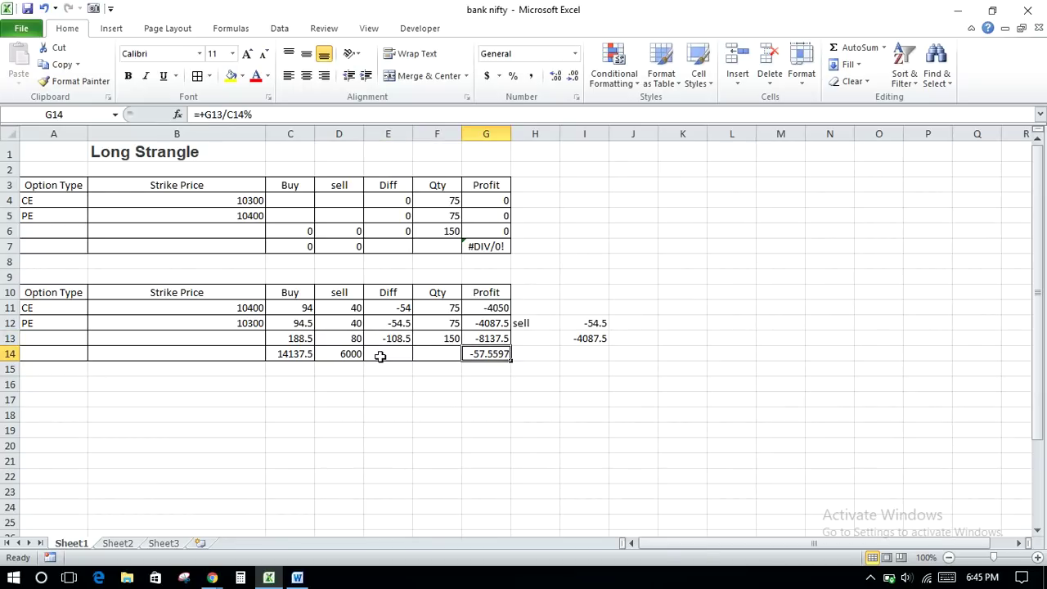
pyautogui.press('Left')
pyautogui.press('Left')
pyautogui.press('Right')
pyautogui.press('Right')
pyautogui.press('Up')
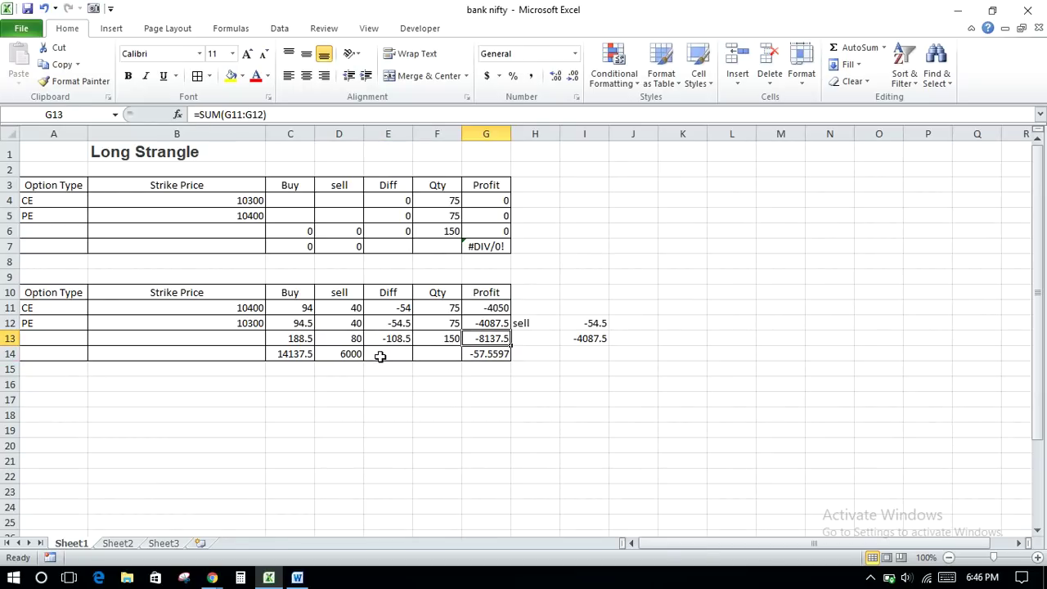
pyautogui.press('Down')
pyautogui.press('Left')
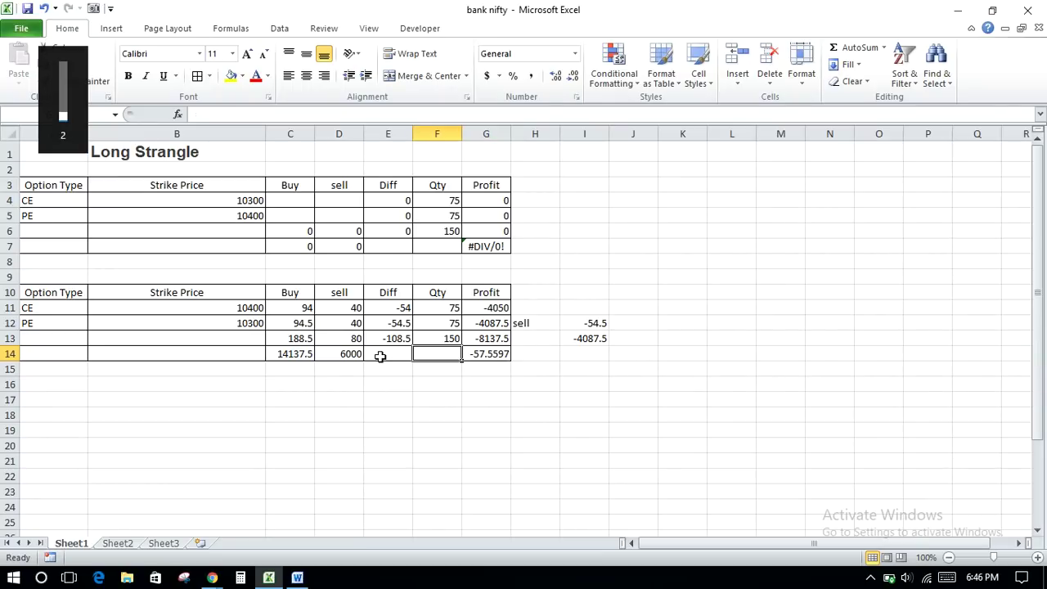
# Calculate +D14-C14 in D15 as a scratch check of the total loss and clear the cell
pyautogui.click(357, 355)
pyautogui.press('Down')
pyautogui.write('+')
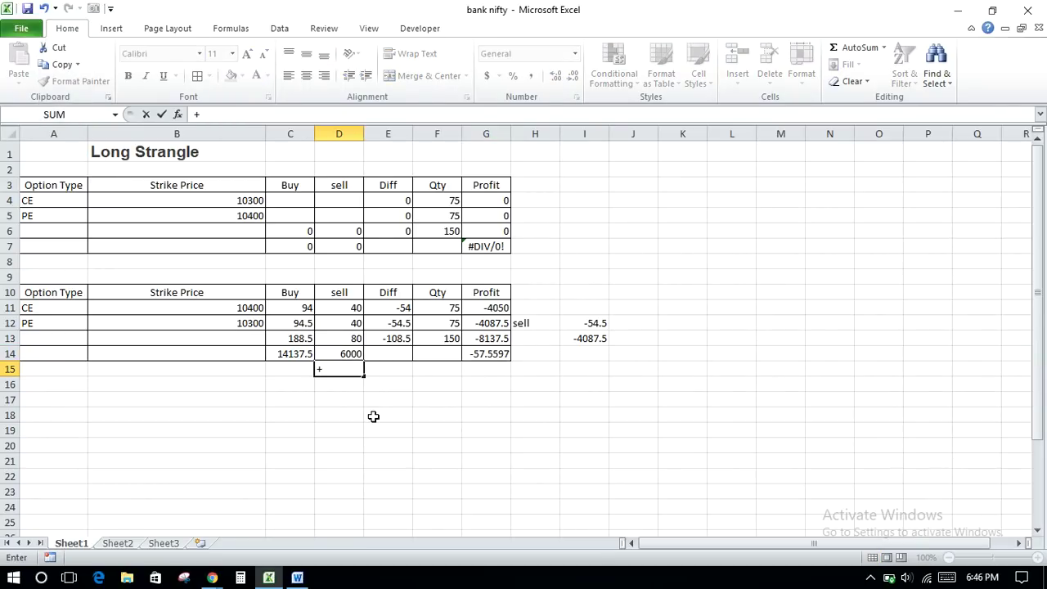
pyautogui.press('Up')
pyautogui.press('Escape')
pyautogui.write('+')
pyautogui.press('Up')
pyautogui.write('-')
pyautogui.press('Up')
pyautogui.press('Left')
pyautogui.press('Return')
pyautogui.press('Up')
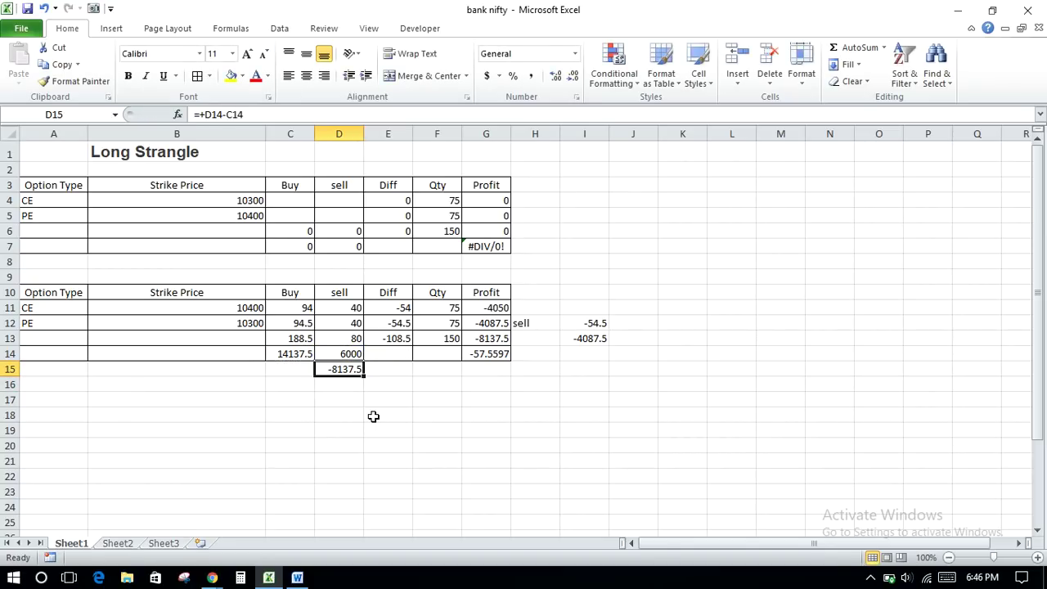
pyautogui.press('Delete')
pyautogui.press('Right')
pyautogui.press('Right')
pyautogui.press('Right')
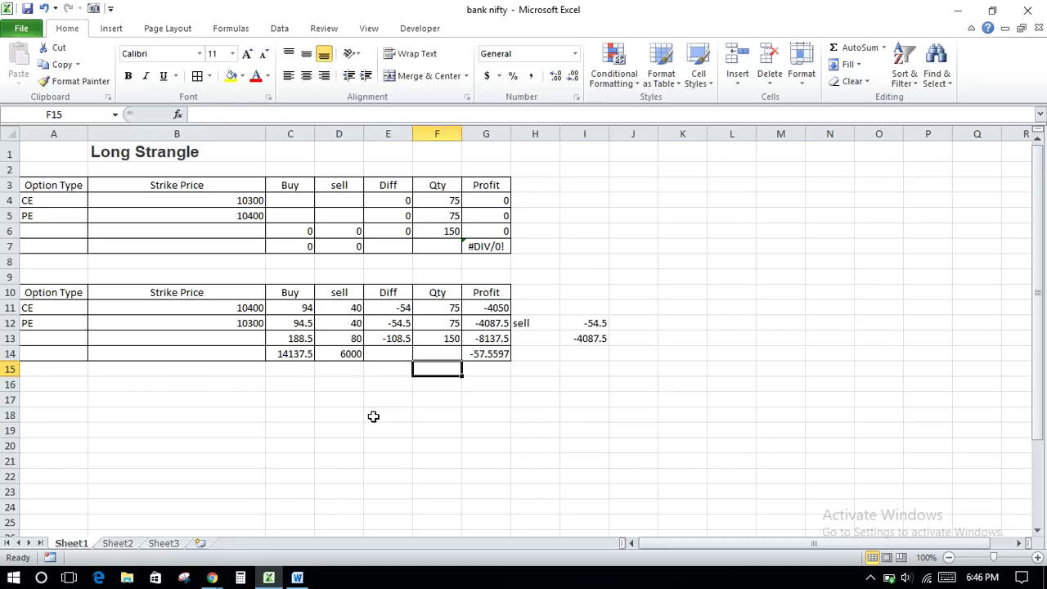
# Return to the Bank nifty table and check the buy price of the 26000 CE option
pyautogui.scroll(-5, 327, 466)
pyautogui.click(242, 357)
pyautogui.press('Up')
pyautogui.press('Right')
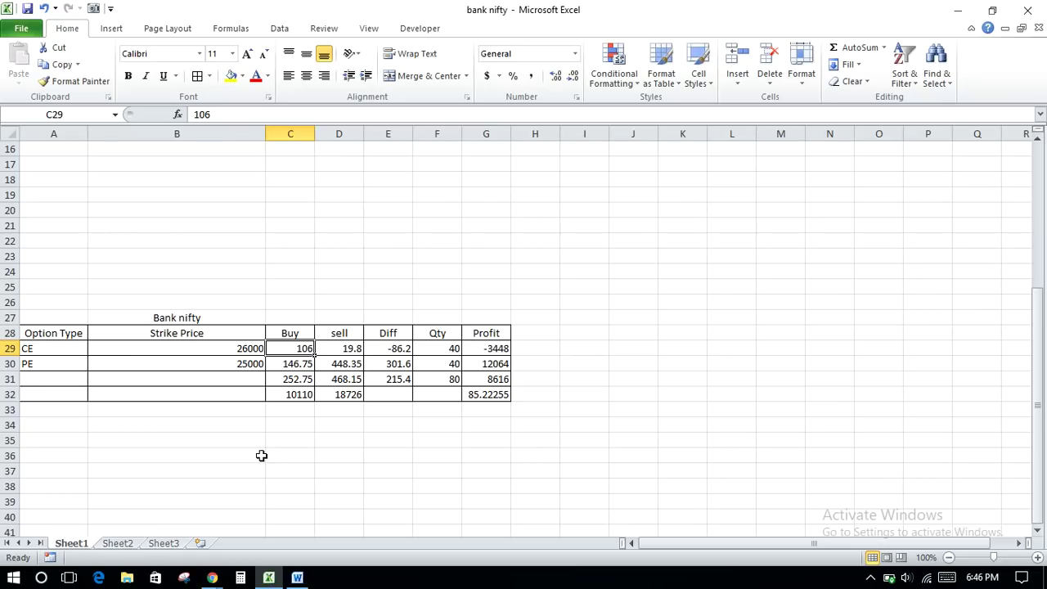
# Switch to Chrome, look over the BANKNIFTY17DEC25000PE chart from 12/15 to 12/18 and load the BANKNIFTY17DECFUT chart
pyautogui.hotkey('alt', 'Tab')
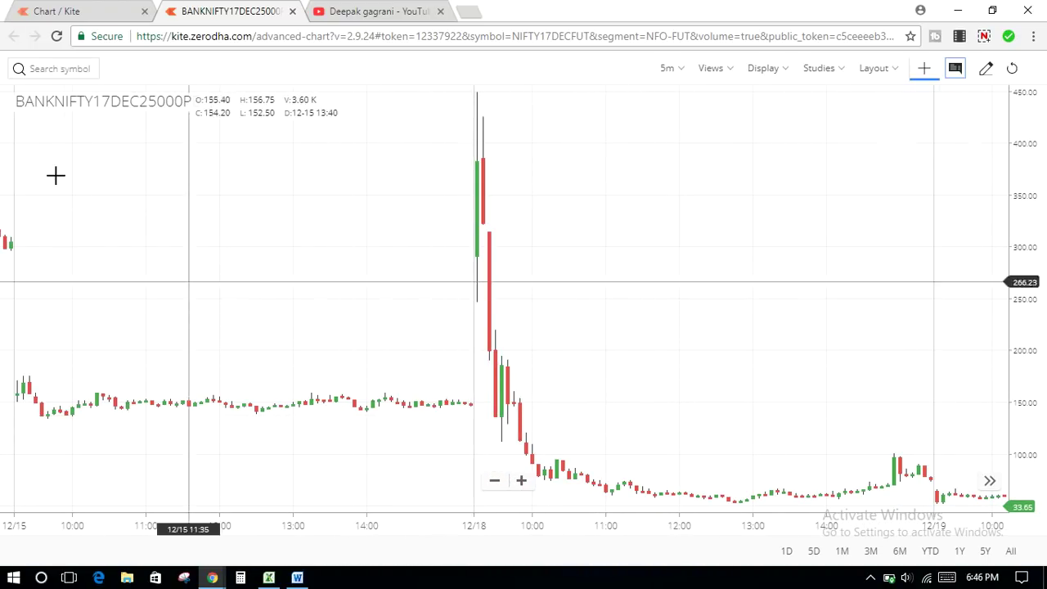
pyautogui.click(70, 68)
pyautogui.write('bank')
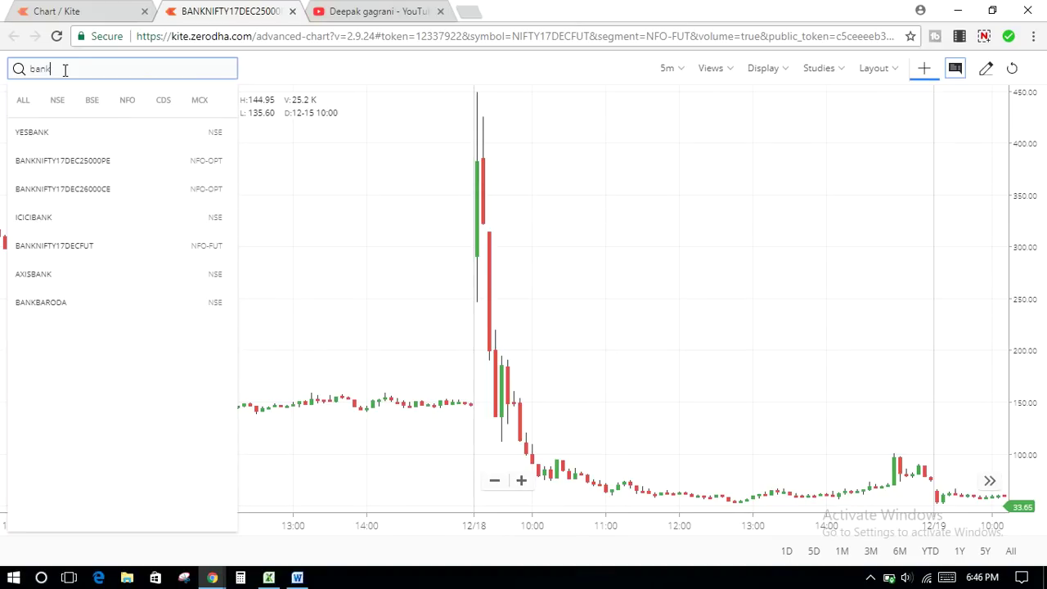
pyautogui.click(72, 250)
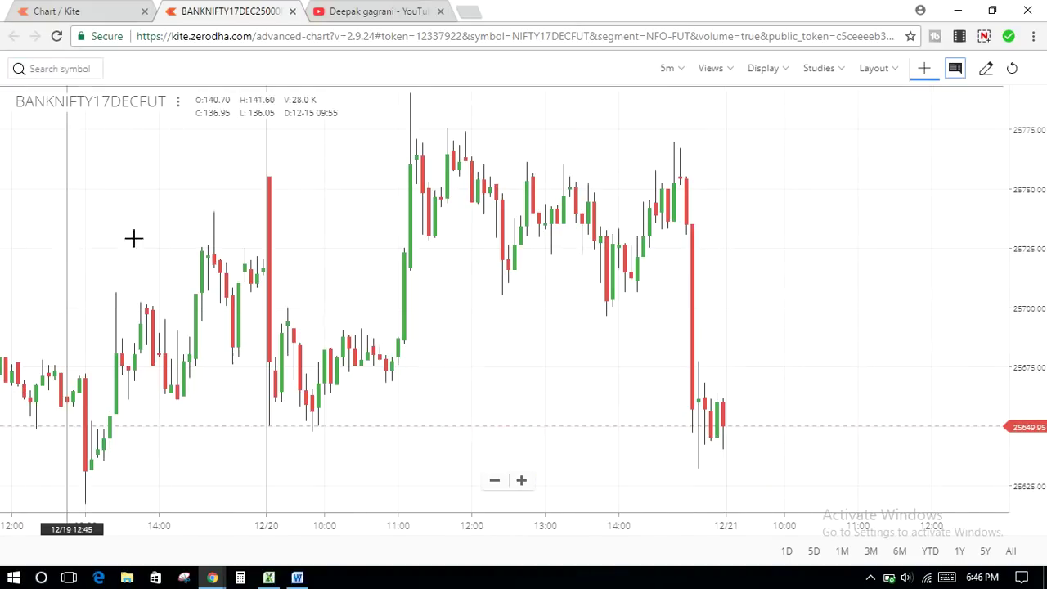
# Examine the BANKNIFTY17DECFUT chart from 12/15 to 12/18 and switch back to the 26000 CE row in Excel
pyautogui.moveTo(156, 273); pyautogui.dragTo(545, 236)
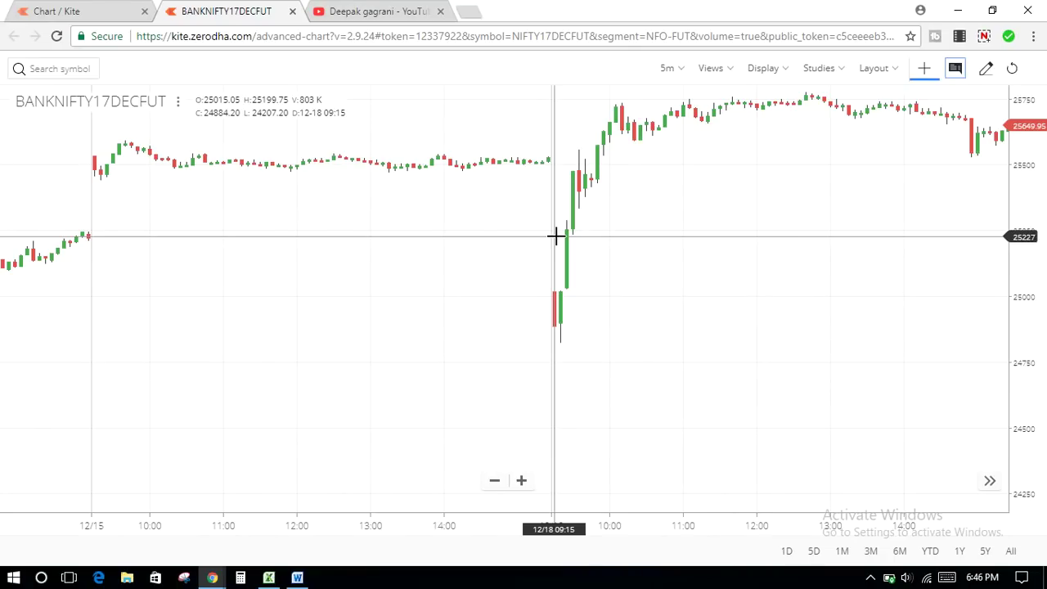
pyautogui.hotkey('alt', 'Tab')
pyautogui.press('Right')
pyautogui.press('Right')
pyautogui.press('Right')
pyautogui.press('Right')
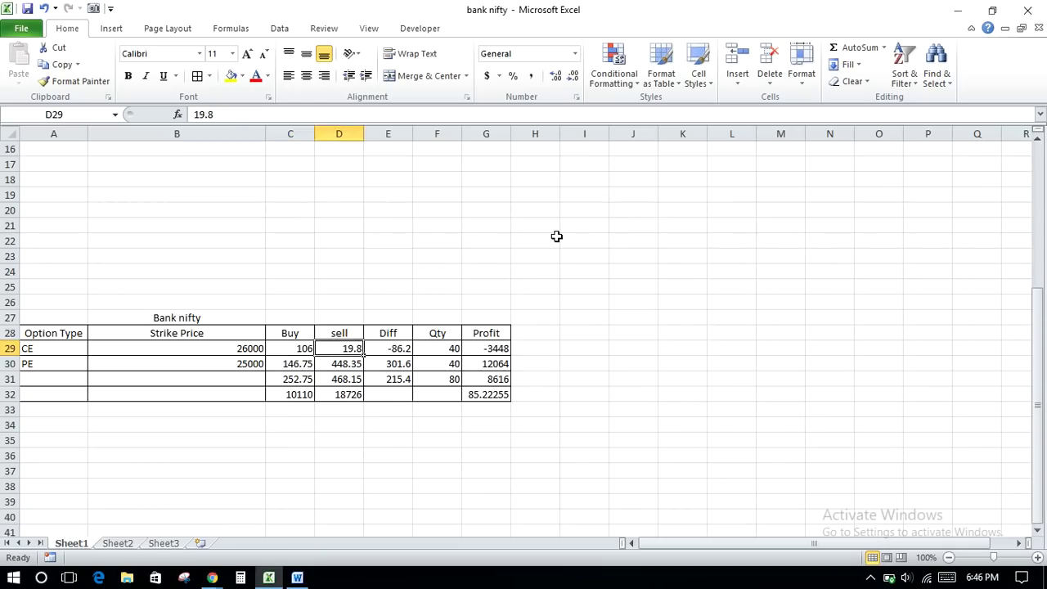
pyautogui.press('Left')
pyautogui.press('Left')
# Enter the scratch values 25500 in J29 and 1300 in J30 beside the Bank nifty table
pyautogui.press('Right')
pyautogui.press('Right')
pyautogui.press('Right')
pyautogui.press('Right')
pyautogui.press('Right')
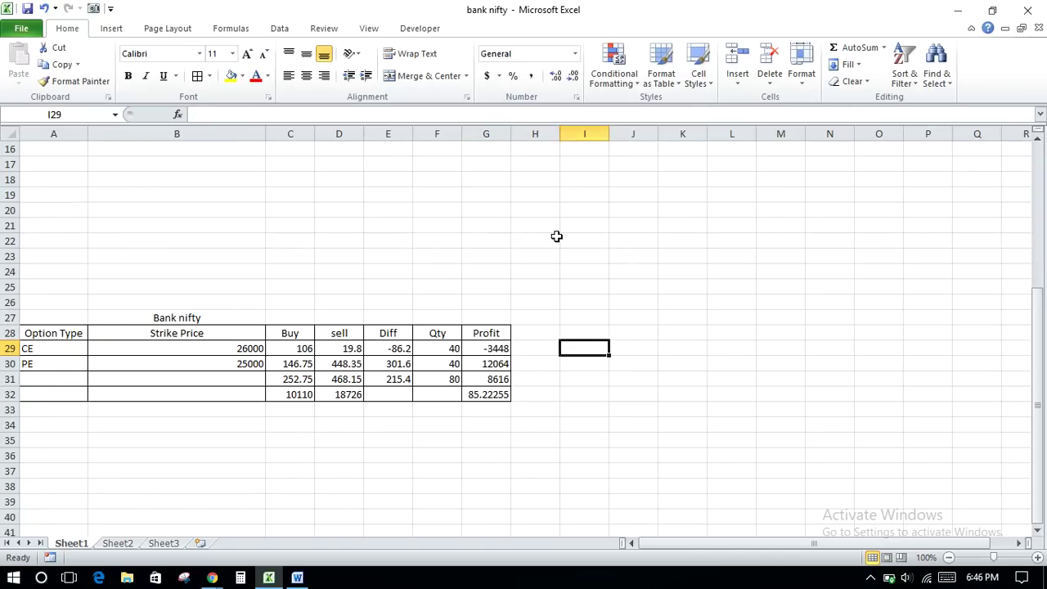
pyautogui.write('+2')
pyautogui.press('Escape')
pyautogui.write('25500')
pyautogui.press('Return')
pyautogui.write('1300')
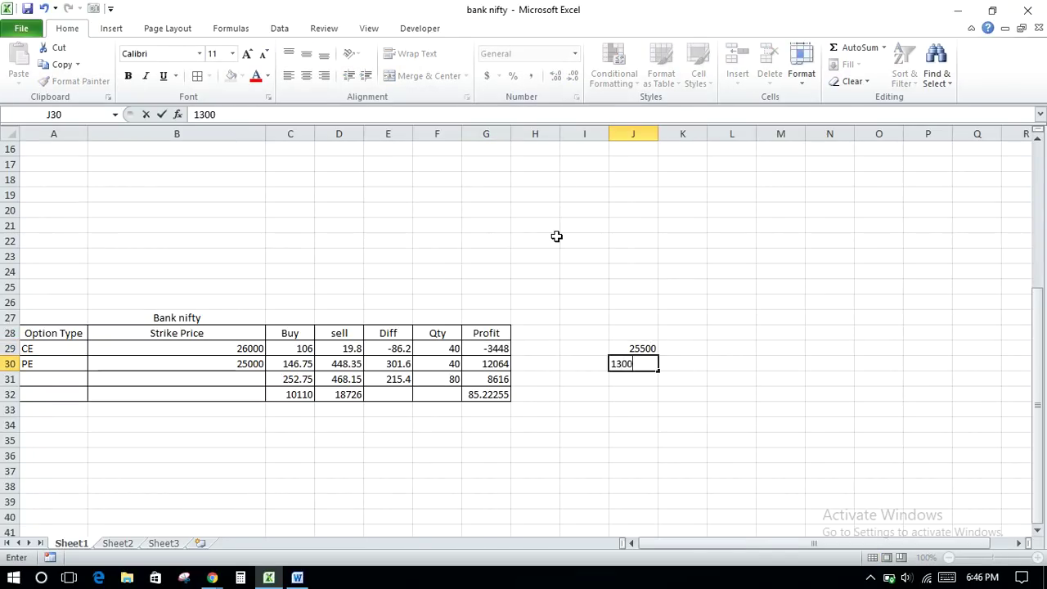
# Calculate +J30/J29% in J31 as the percentage move and highlight J29:J31
pyautogui.press('Return')
pyautogui.write('+')
pyautogui.press('Up')
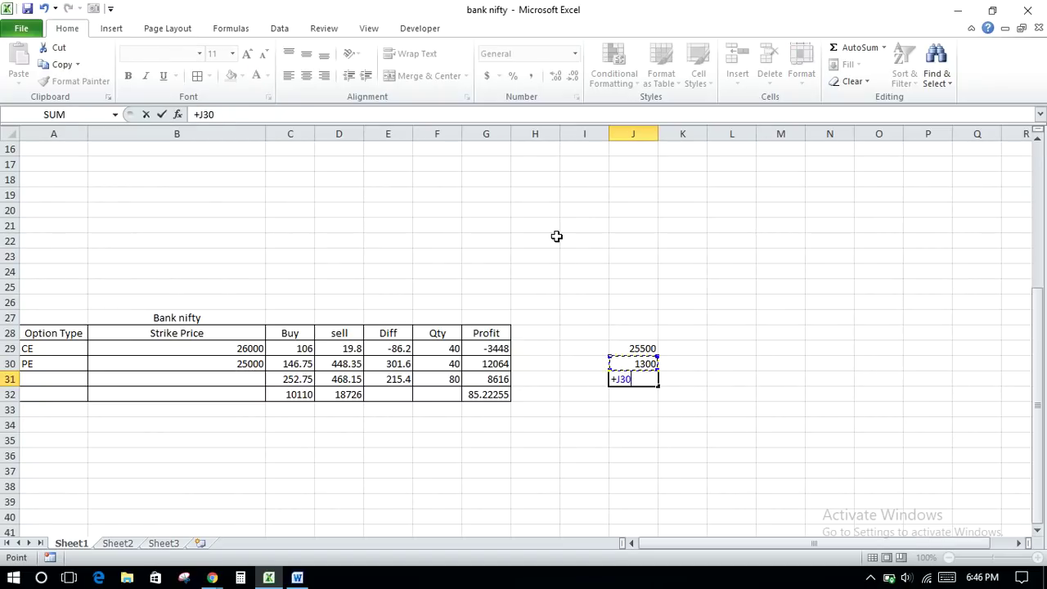
pyautogui.write('*')
pyautogui.press('Up')
pyautogui.press('Up')
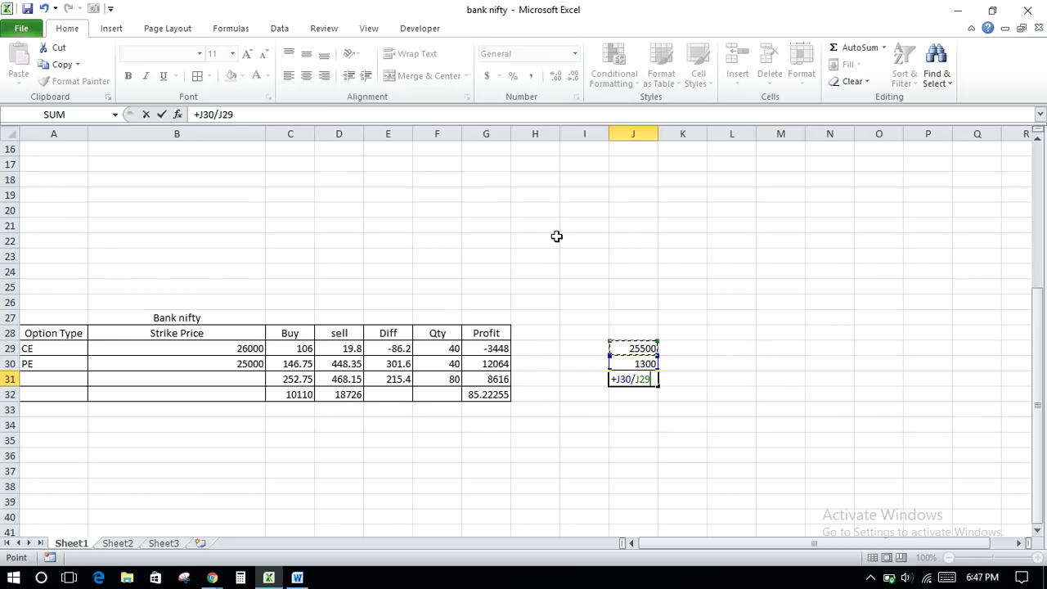
pyautogui.press('Return')
pyautogui.press('Up')
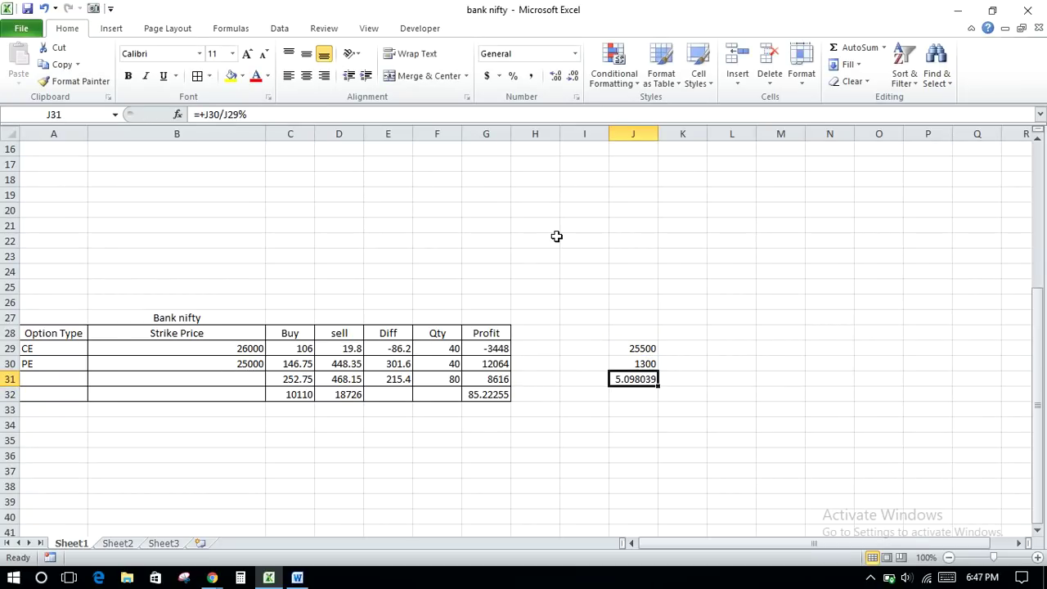
pyautogui.hotkey('shift', 'Up')
pyautogui.hotkey('shift', 'Up')
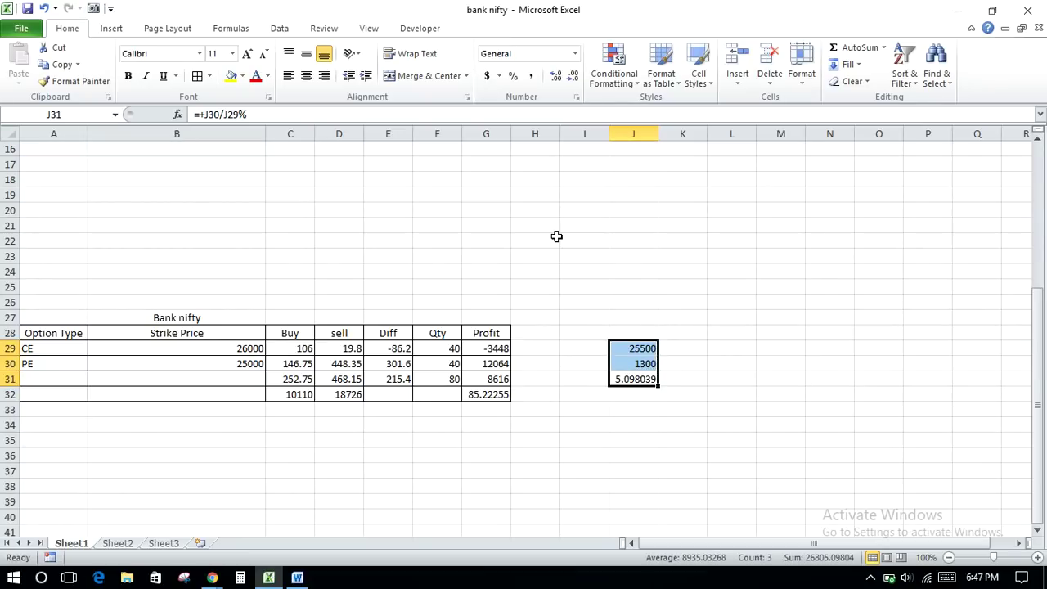
# Return to the Bank nifty table and review the 26000 CE option's sell and buy prices
pyautogui.press('Right')
pyautogui.press('Left')
pyautogui.press('Left')
pyautogui.press('Left')
pyautogui.press('Left')
pyautogui.press('Left')
pyautogui.press('Left')
pyautogui.press('Up')
pyautogui.press('Left')
pyautogui.press('Left')
pyautogui.press('Up')
pyautogui.press('Right')
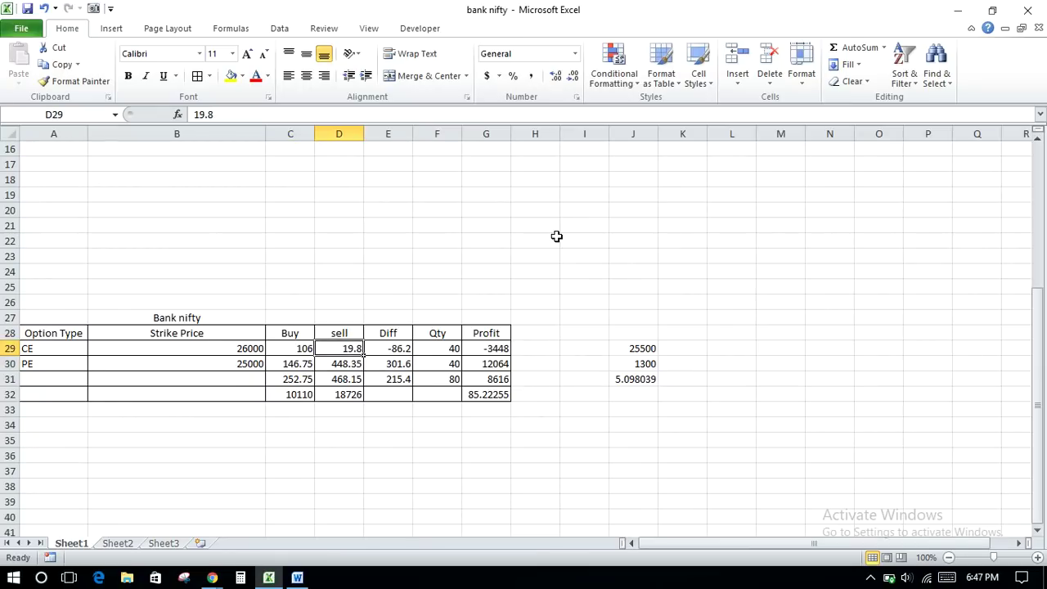
pyautogui.press('Left')
# Switch to Chrome, load the BANKNIFTY17DEC25000PE chart and inspect the 12/15 15:25 candle
pyautogui.hotkey('alt', 'Tab')
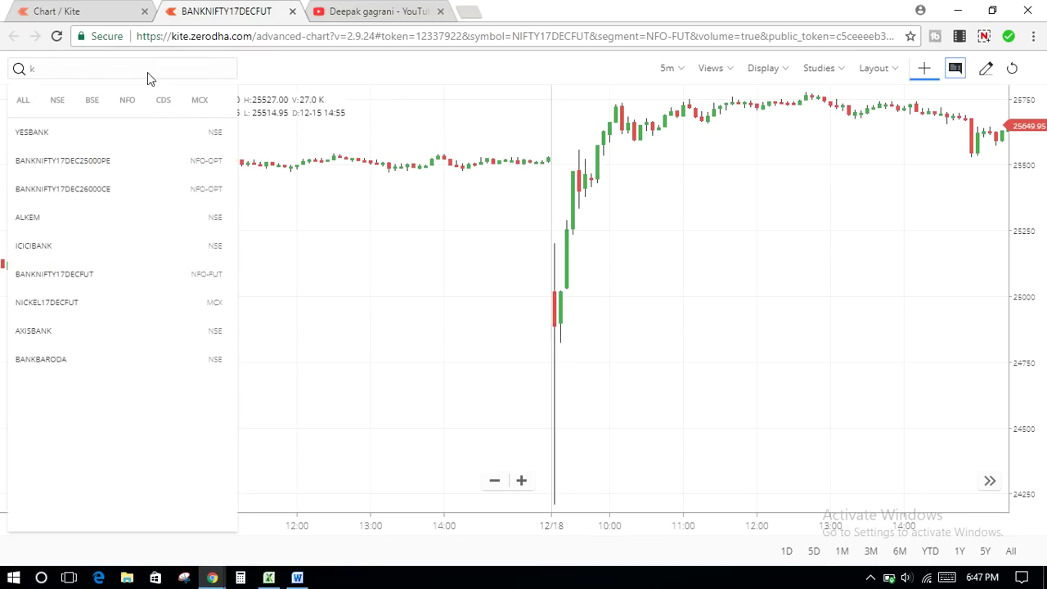
pyautogui.click(73, 166)
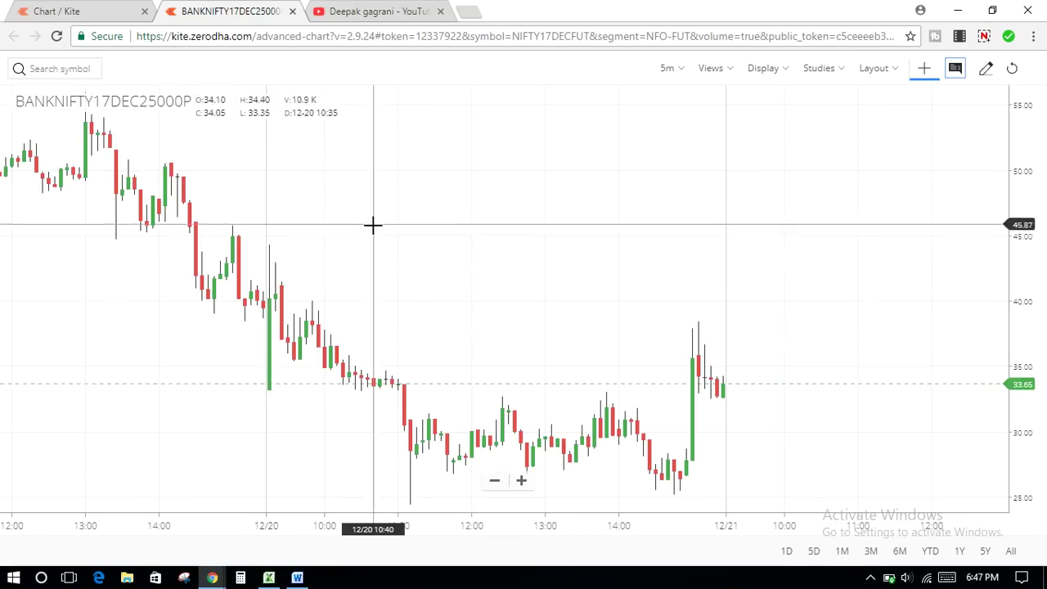
pyautogui.scroll(3, 286, 278)
pyautogui.scroll(-3, 261, 257)
pyautogui.moveTo(344, 355); pyautogui.dragTo(490, 352)
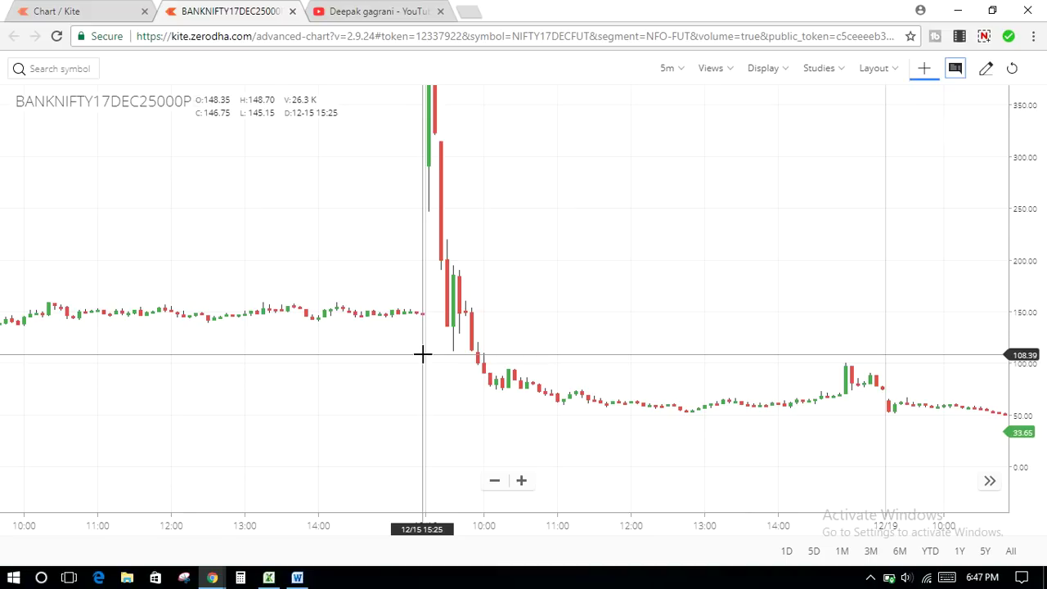
# Switch to Excel and compare the 25000 PE option's buy price with the chart's closing price
pyautogui.hotkey('alt', 'Tab')
pyautogui.hotkey('alt', 'Tab')
pyautogui.hotkey('alt', 'Tab')
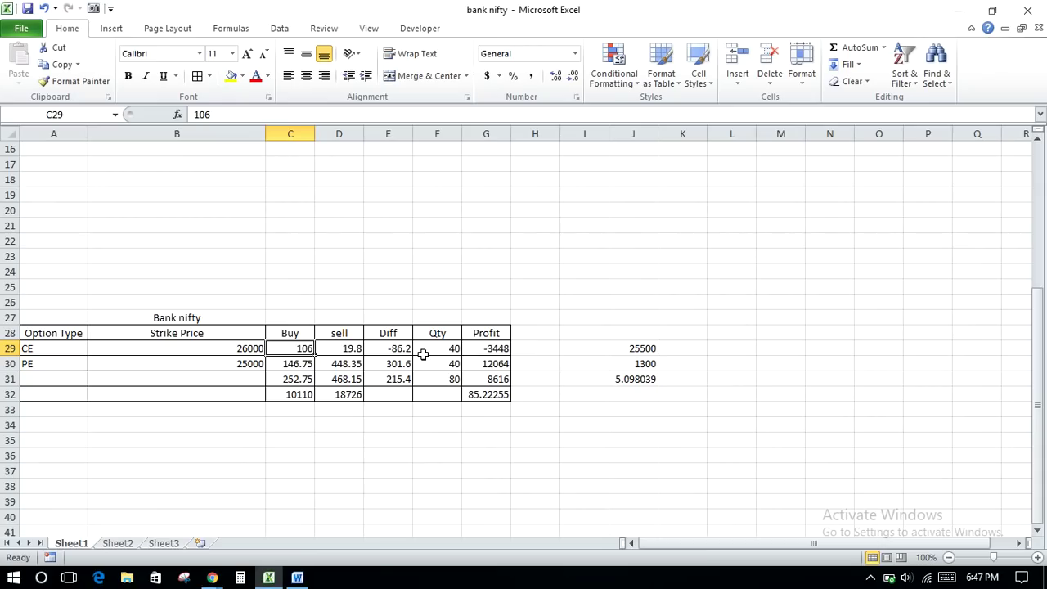
pyautogui.press('Down')
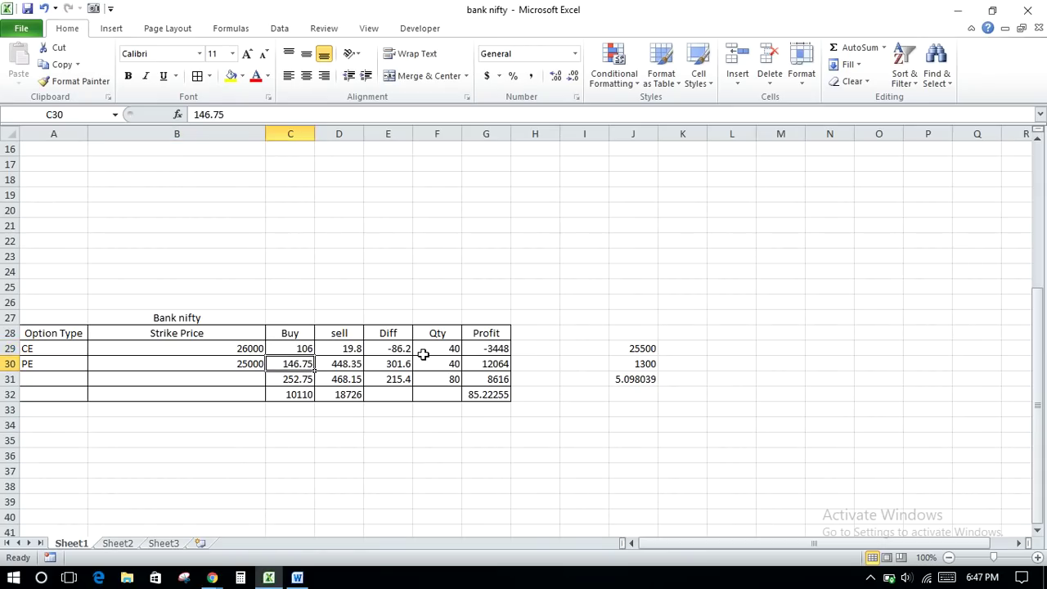
# Switch to Chrome, search for 26000, load the BANKNIFTY17DEC26000CE chart and bring 12/15 to 12/18 into view
pyautogui.hotkey('alt', 'Tab')
pyautogui.write('kk')
pyautogui.click(50, 68)
pyautogui.write('26000')
pyautogui.click(36, 135)
pyautogui.moveTo(305, 233); pyautogui.dragTo(234, 327)
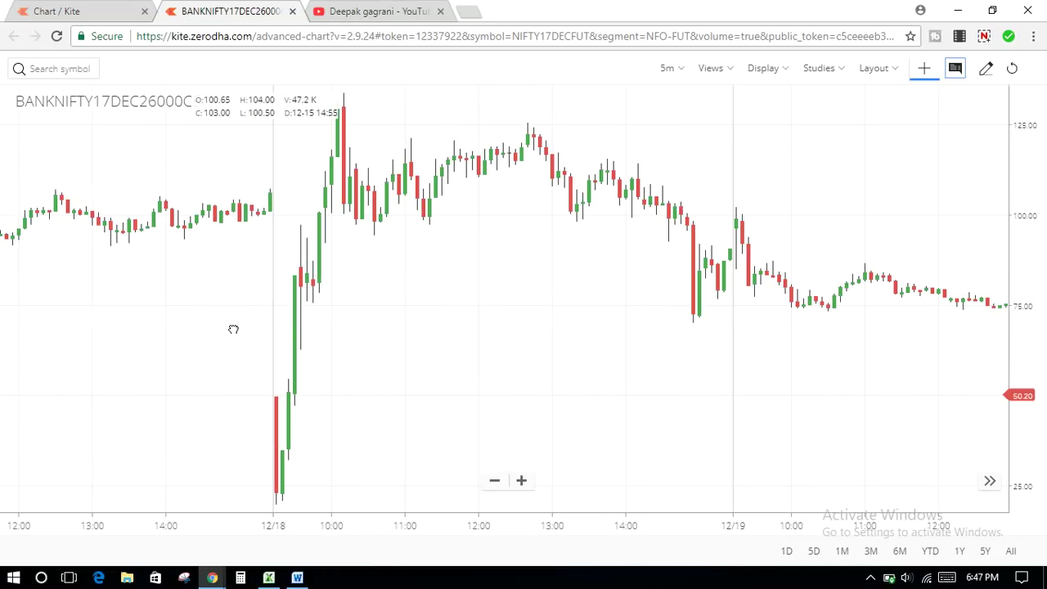
# Check the 26000 CE sell price in Excel against the 12/18 09:15 candle and move to the 25000 PE sell price
pyautogui.hotkey('alt', 'Tab')
pyautogui.press('Right')
pyautogui.press('Up')
pyautogui.hotkey('alt', 'Tab')
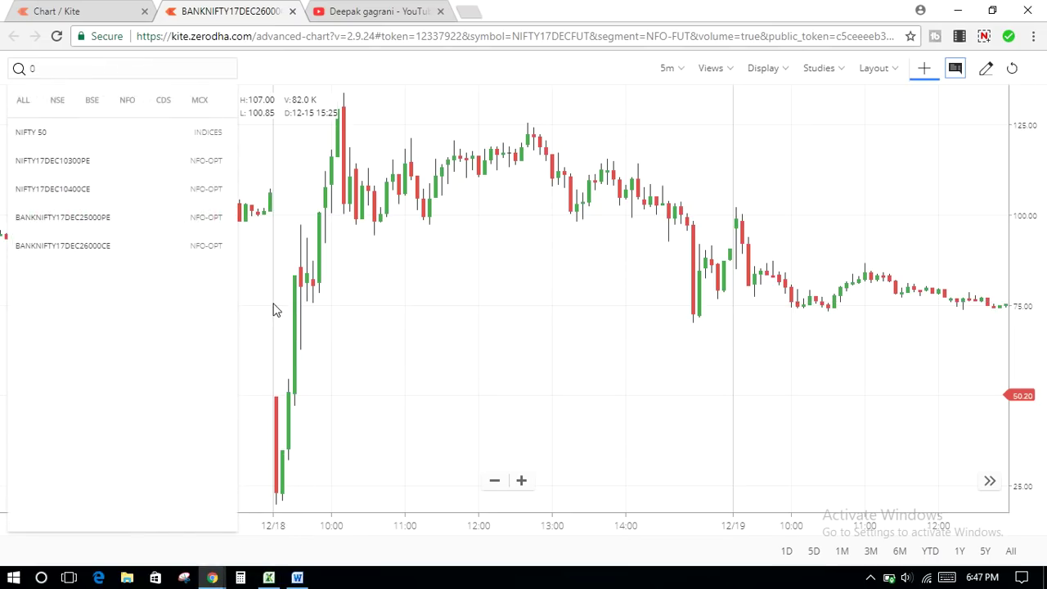
pyautogui.click(275, 317)
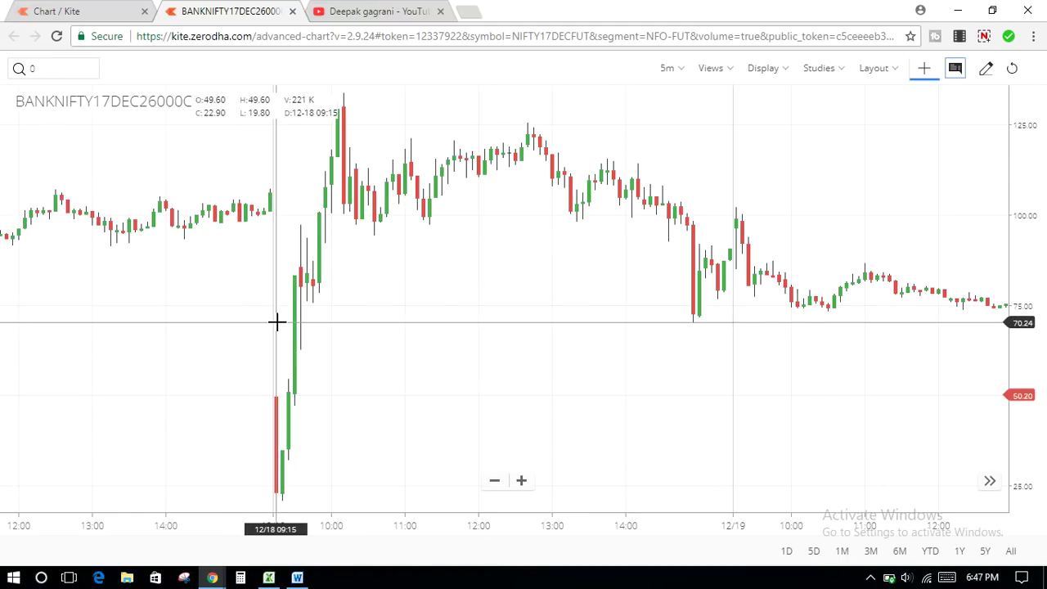
pyautogui.hotkey('alt', 'Tab')
pyautogui.press('Down')
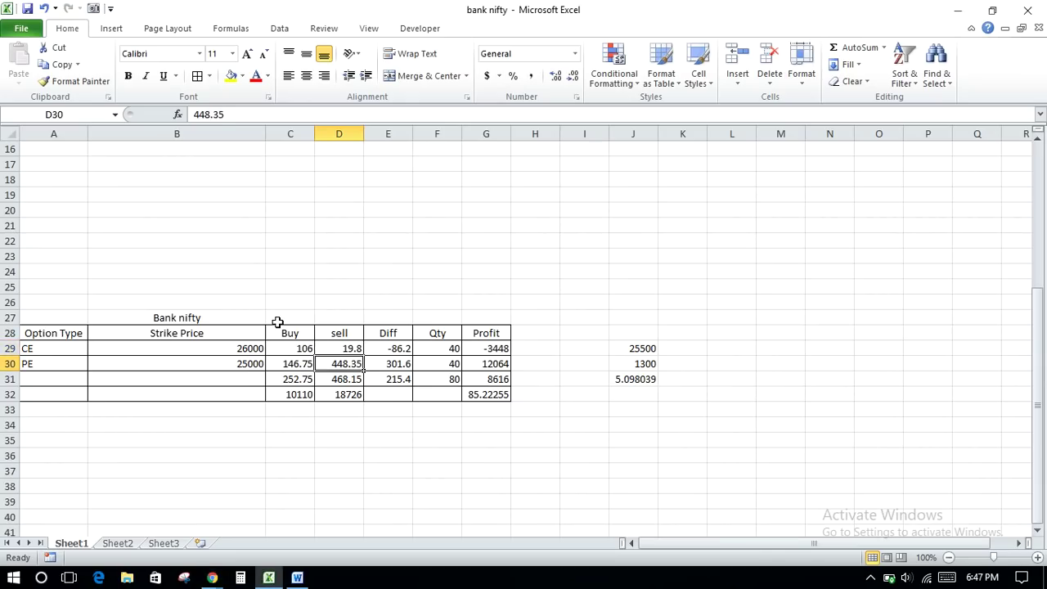
# Switch to Chrome, reload the BANKNIFTY17DEC26000CE chart and inspect the 12/15 15:25 candle
pyautogui.hotkey('alt', 'Tab')
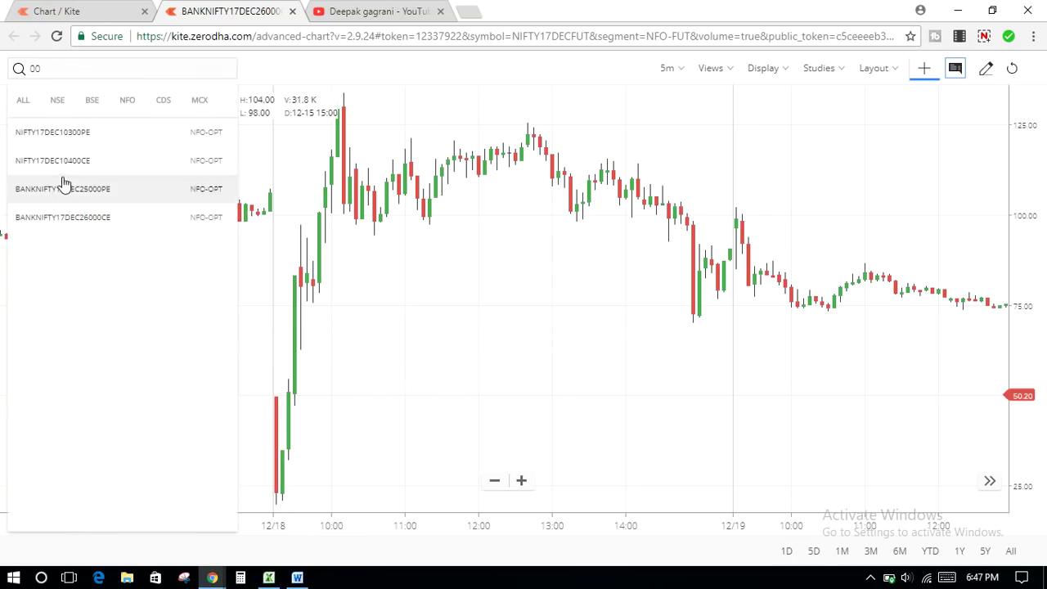
pyautogui.click(66, 219)
pyautogui.hscroll(-10, 471, 222)
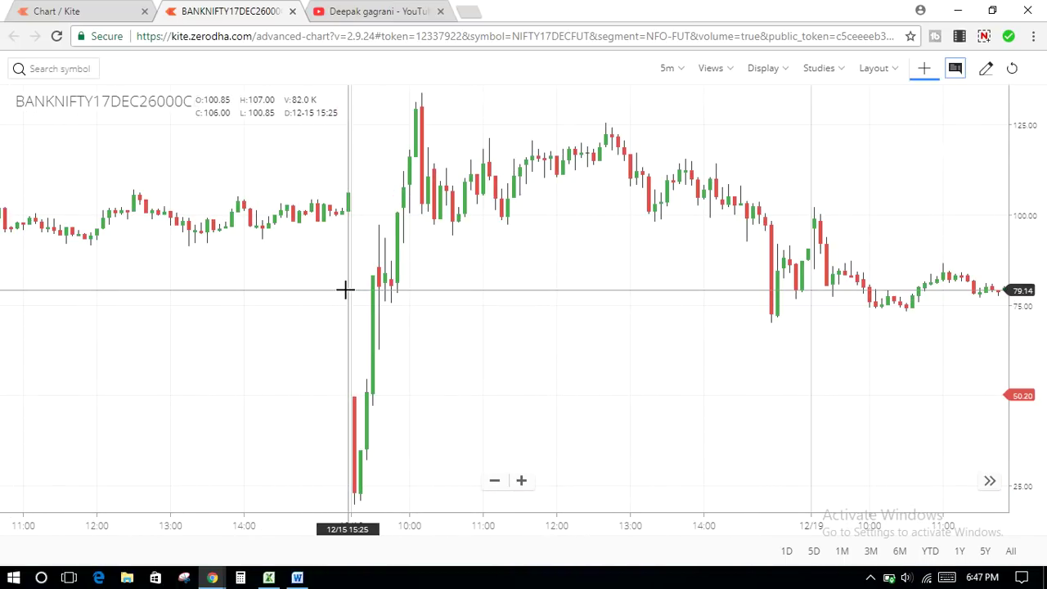
# Load the BANKNIFTY17DEC25000PE chart and inspect the high of the 12/18 09:15 candle
pyautogui.click(70, 73)
pyautogui.write('2500')
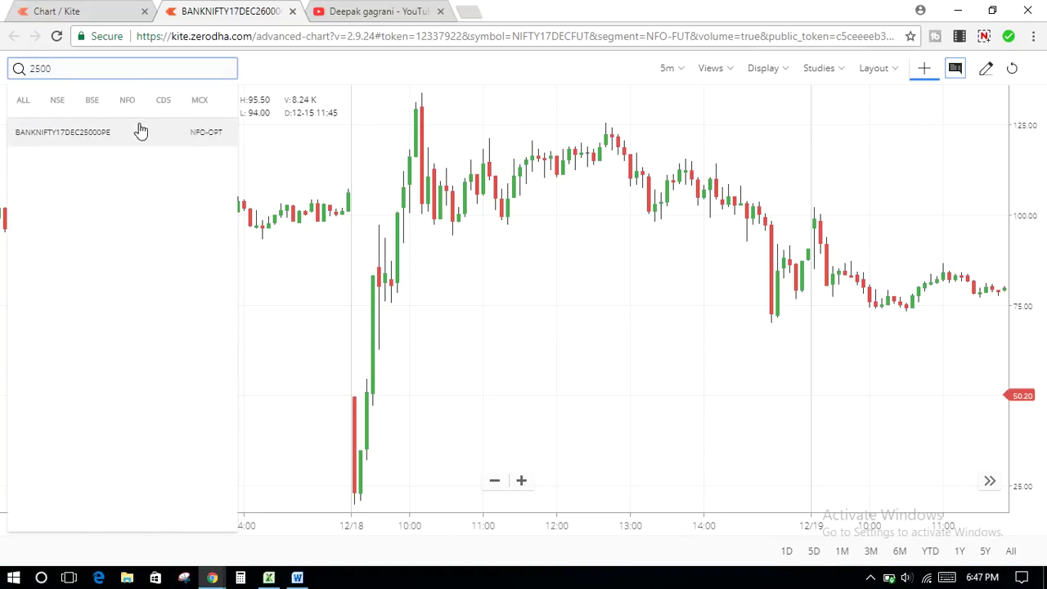
pyautogui.click(139, 131)
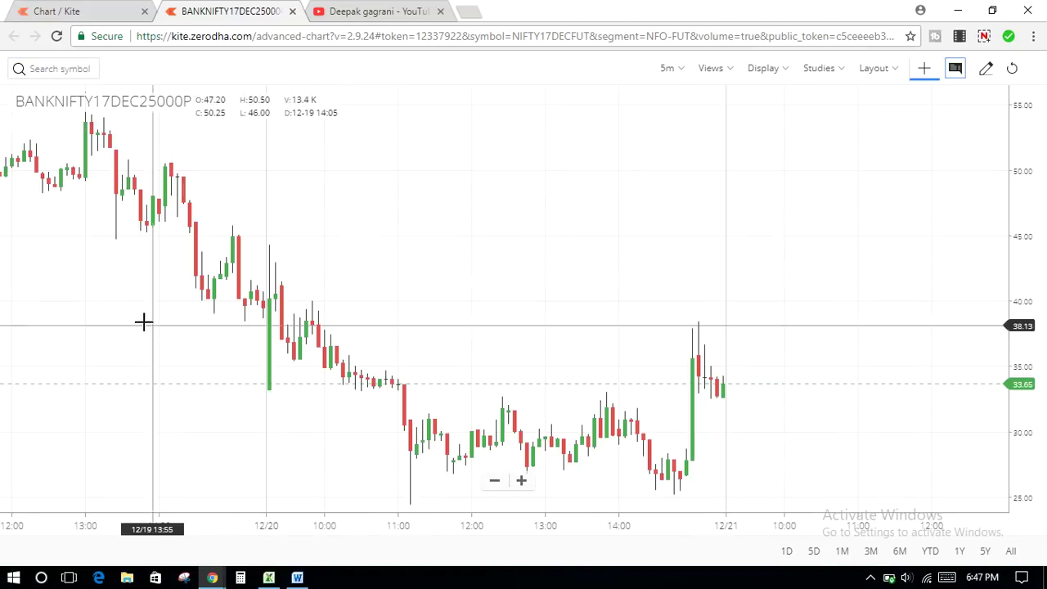
pyautogui.moveTo(309, 313); pyautogui.dragTo(409, 314)
pyautogui.moveTo(156, 355); pyautogui.dragTo(388, 275)
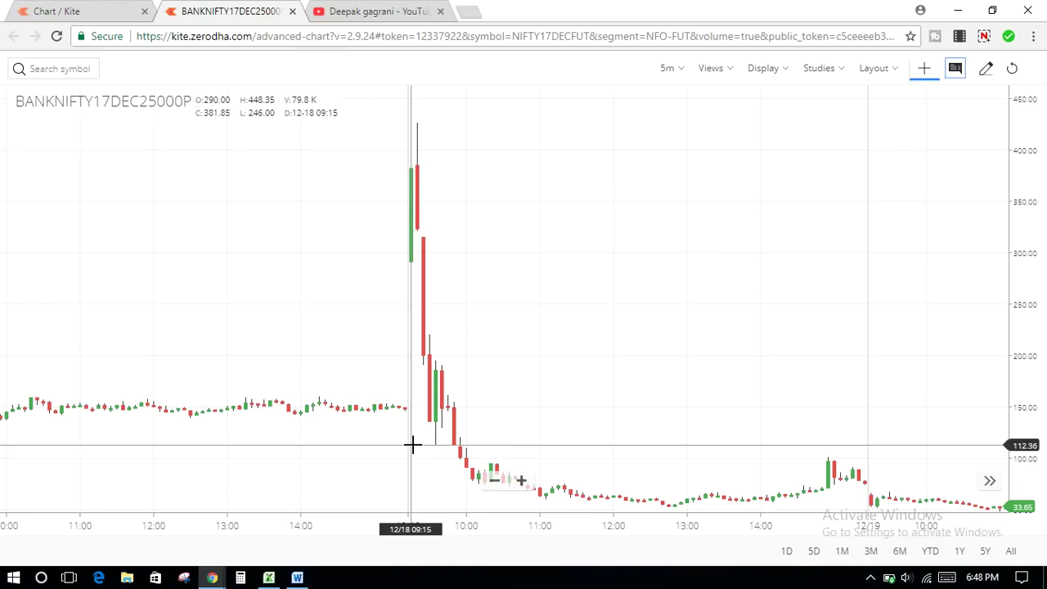
# Switch to Excel and review the difference, quantity and profit of the Bank nifty options
pyautogui.hotkey('alt', 'Tab')
pyautogui.press('Right')
pyautogui.press('Right')
pyautogui.press('Right')
pyautogui.press('Up')
pyautogui.press('Left')
pyautogui.press('Left')
pyautogui.press('Left')
pyautogui.press('Right')
pyautogui.press('Right')
pyautogui.press('Right')
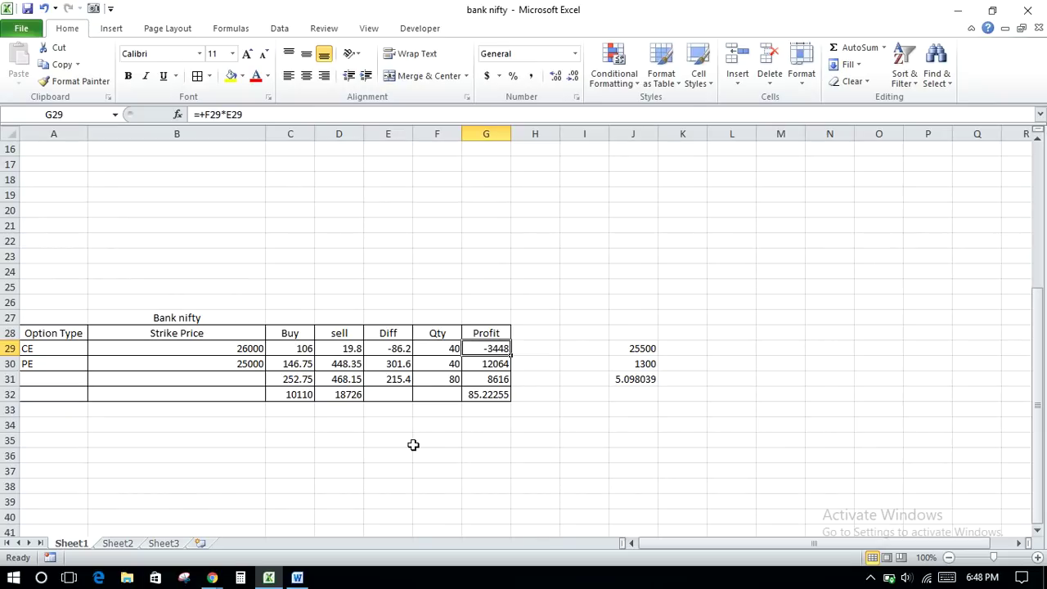
# Examine the Bank nifty total profit in G31 and the profit percentage in G32
pyautogui.press('Down')
pyautogui.press('Down')
pyautogui.press('Down')
pyautogui.press('Up')
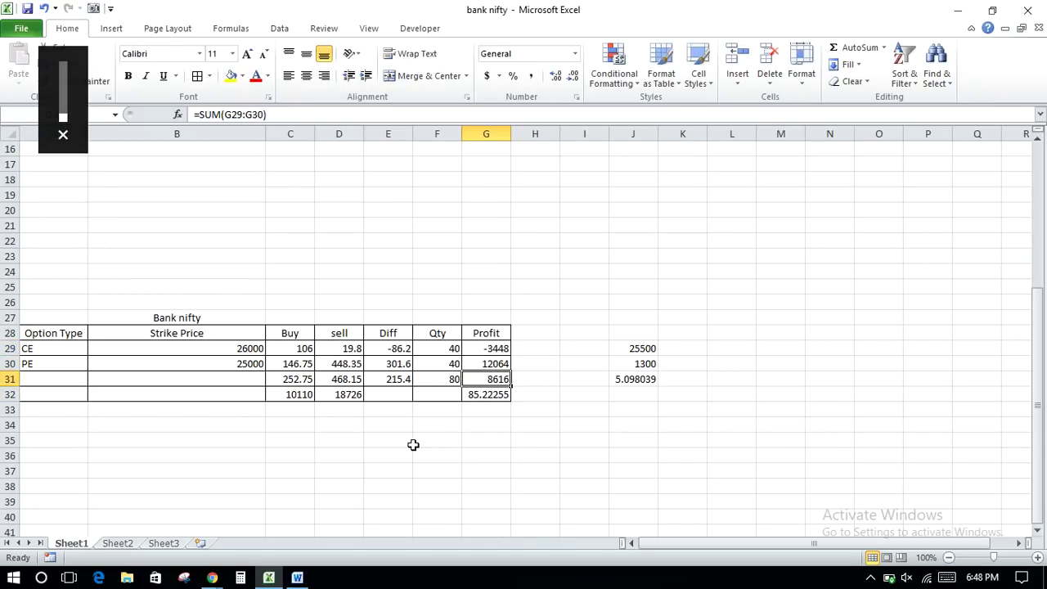
pyautogui.click(426, 445)
pyautogui.click(481, 396)
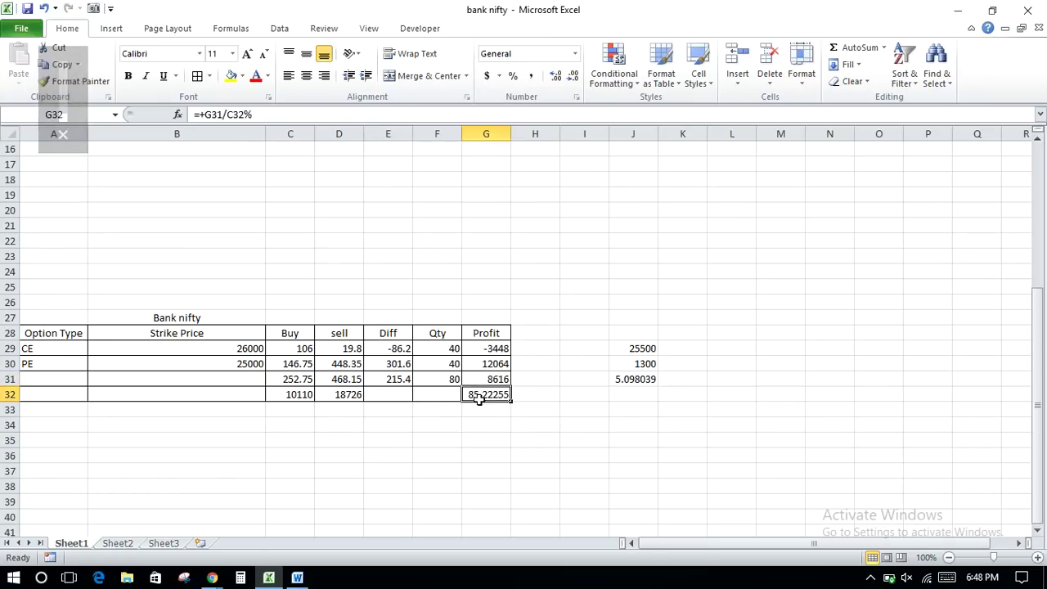
# Compare the Nifty table in rows 10 to 14 with the Bank nifty table in rows 28 to 32
pyautogui.scroll(5, 539, 445)
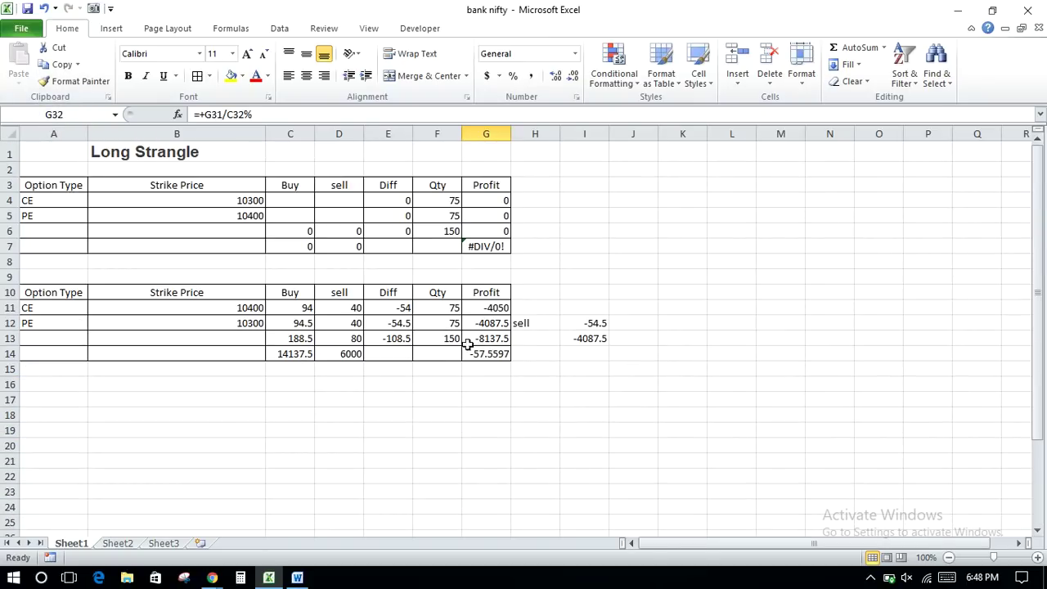
pyautogui.click(343, 307)
pyautogui.scroll(-4, 382, 377)
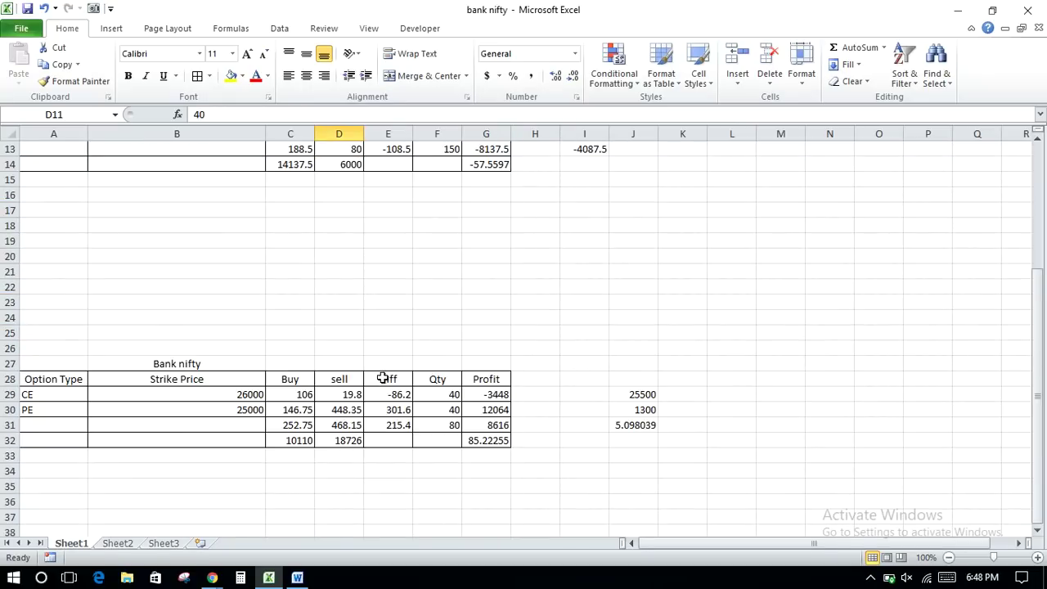
pyautogui.scroll(4, 382, 377)
pyautogui.scroll(-6, 382, 377)
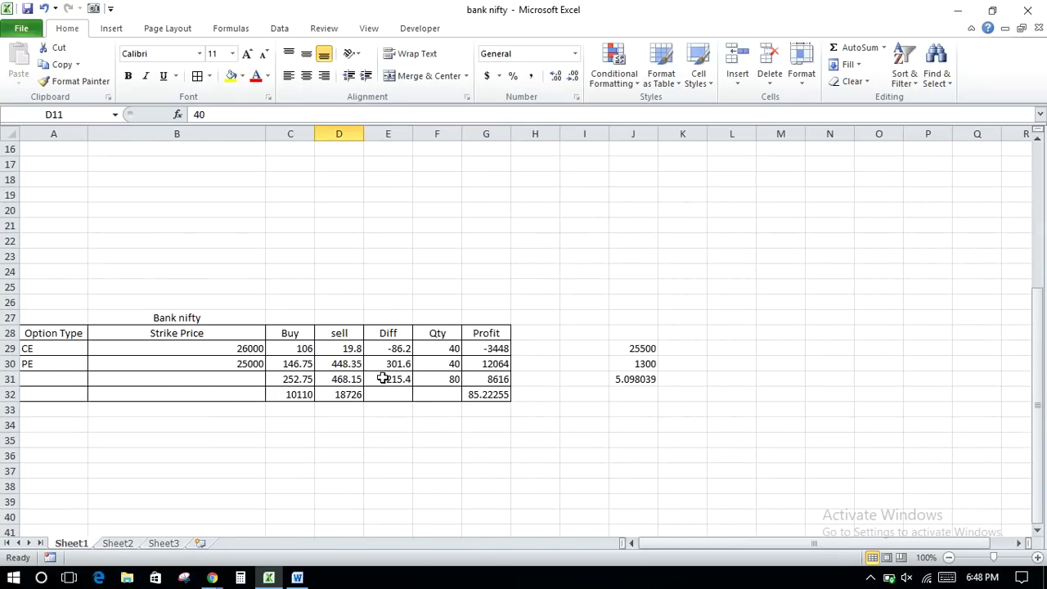
pyautogui.scroll(2, 409, 369)
pyautogui.scroll(2, 409, 368)
# Undo the scratch calculation in J29:J31 and the test sell prices in the Nifty table
pyautogui.hotkey('ctrl', 'z')
pyautogui.hotkey('ctrl', 'z')
pyautogui.hotkey('ctrl', 'z')
pyautogui.hotkey('ctrl', 'z')
pyautogui.hotkey('ctrl', 'z')
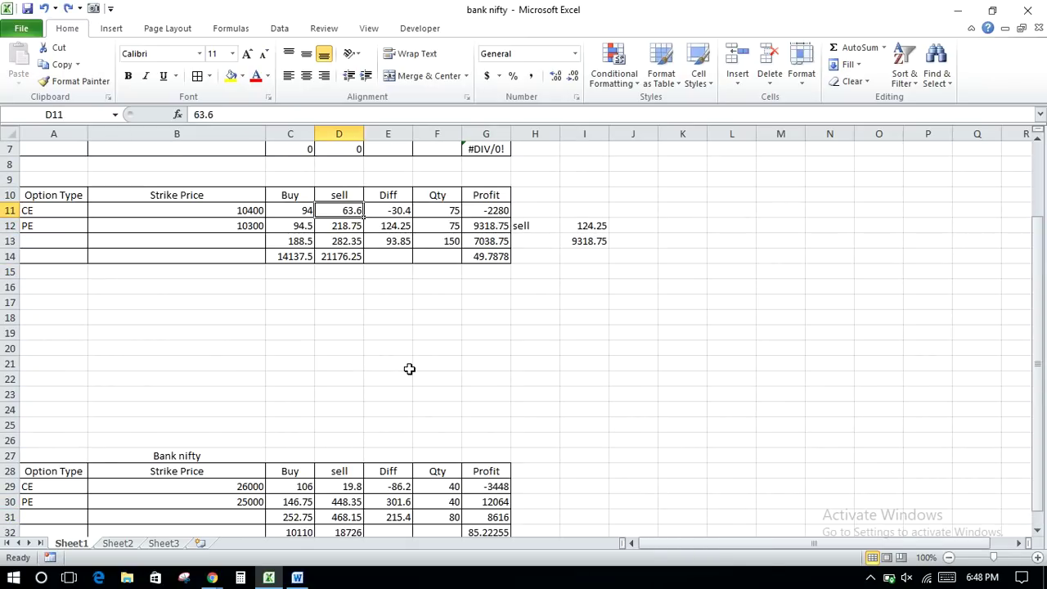
pyautogui.hotkey('ctrl', 'z')
# Review the Nifty total profit, the Bank nifty total buy value in C32 and the profit percentage in G32
pyautogui.press('Right')
pyautogui.press('Right')
pyautogui.press('Right')
pyautogui.press('Down')
pyautogui.press('Down')
pyautogui.scroll(-4, 422, 367)
pyautogui.click(486, 348)
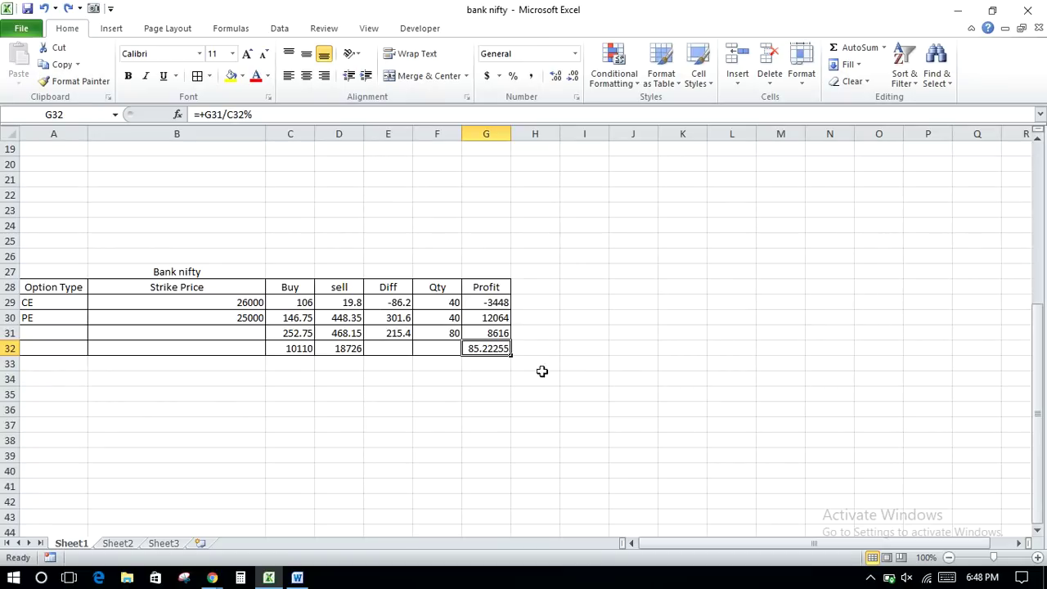
pyautogui.click(288, 348)
pyautogui.click(477, 352)
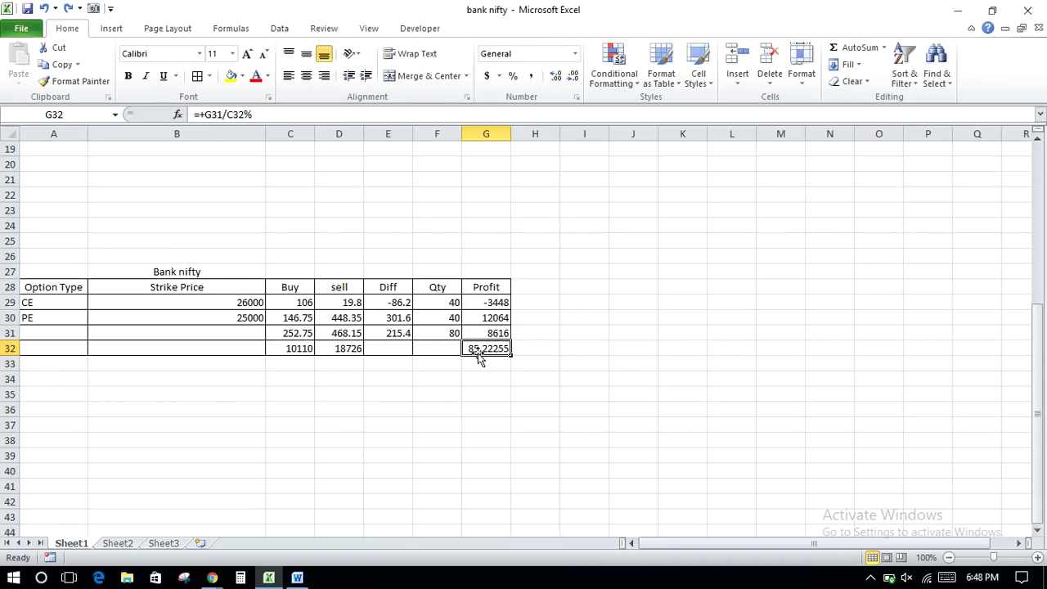
# Check the Bank nifty sell prices against the 12/18 09:15 candle of the BANKNIFTY17DEC25000PE chart in Chrome and return to Excel
pyautogui.click(329, 309)
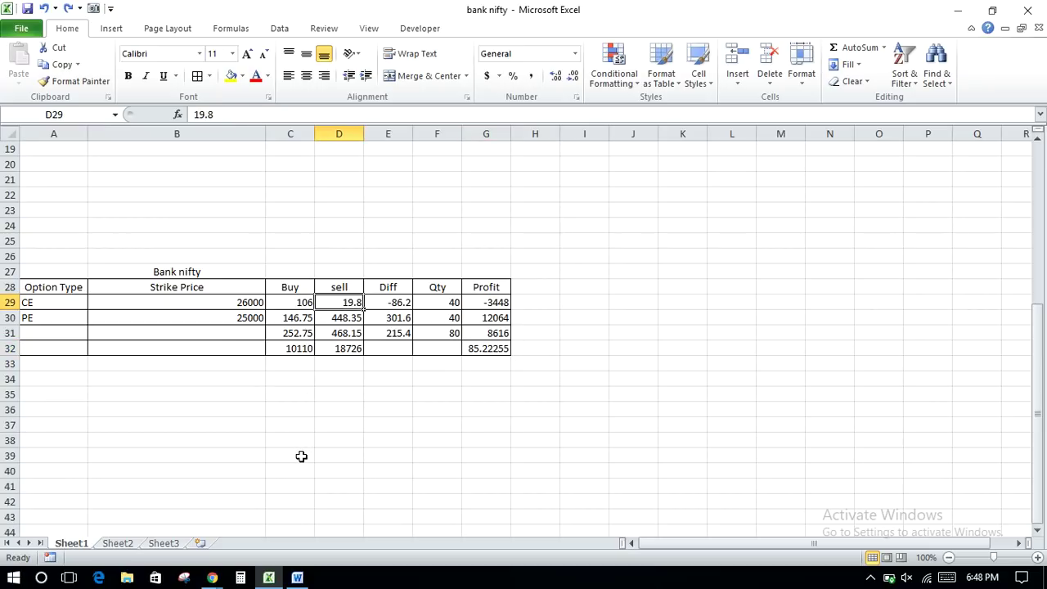
pyautogui.hotkey('alt', 'Tab')
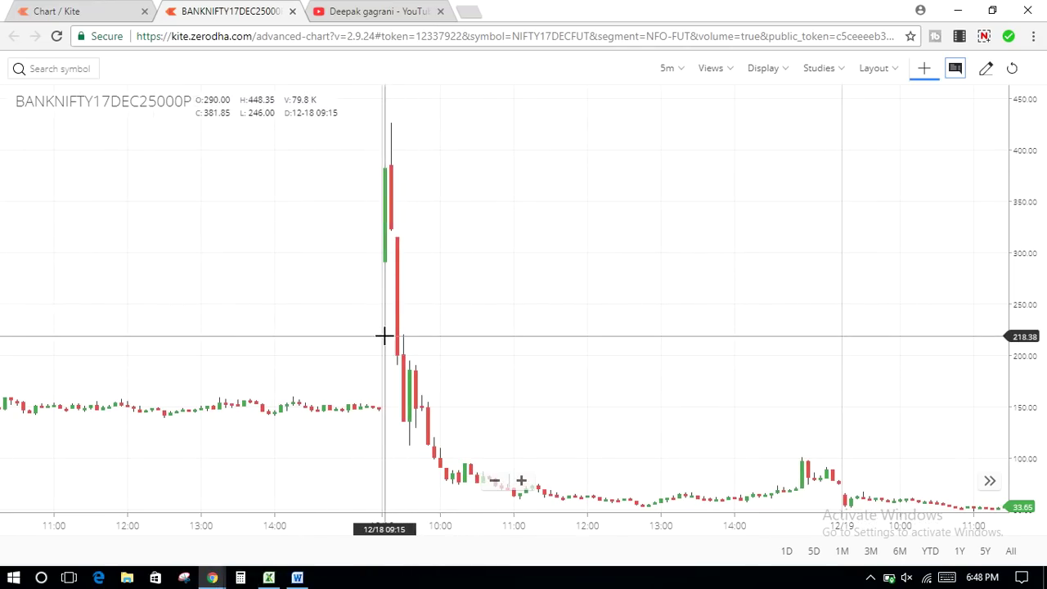
pyautogui.hotkey('alt', 'Tab')
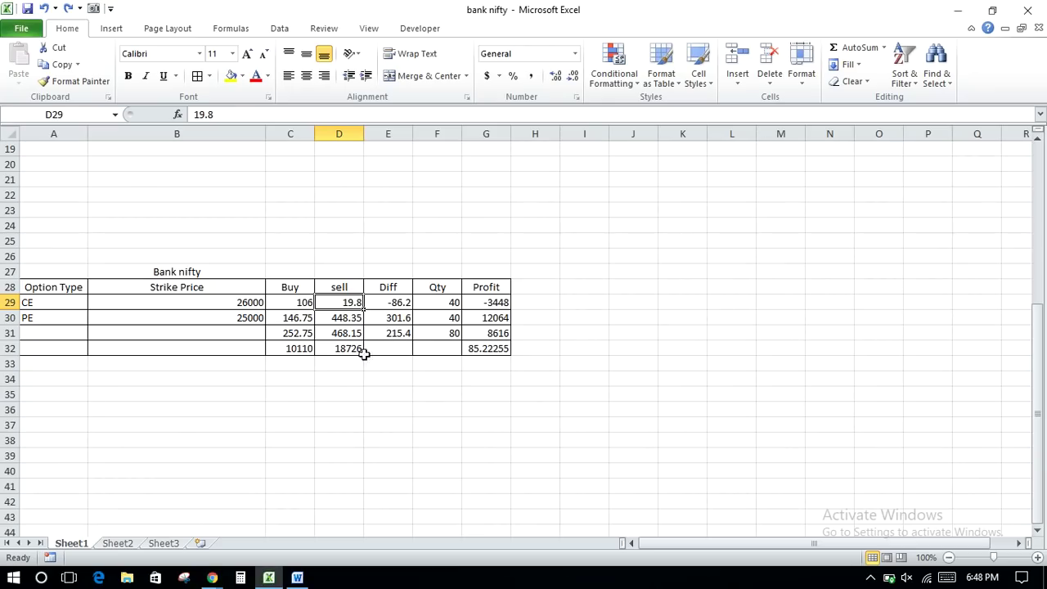
# Check the Bank nifty total sell price in D31, and keep the BANKNIFTY17DEC25000PE chart in Chrome at the 5 Min interval
pyautogui.click(341, 335)
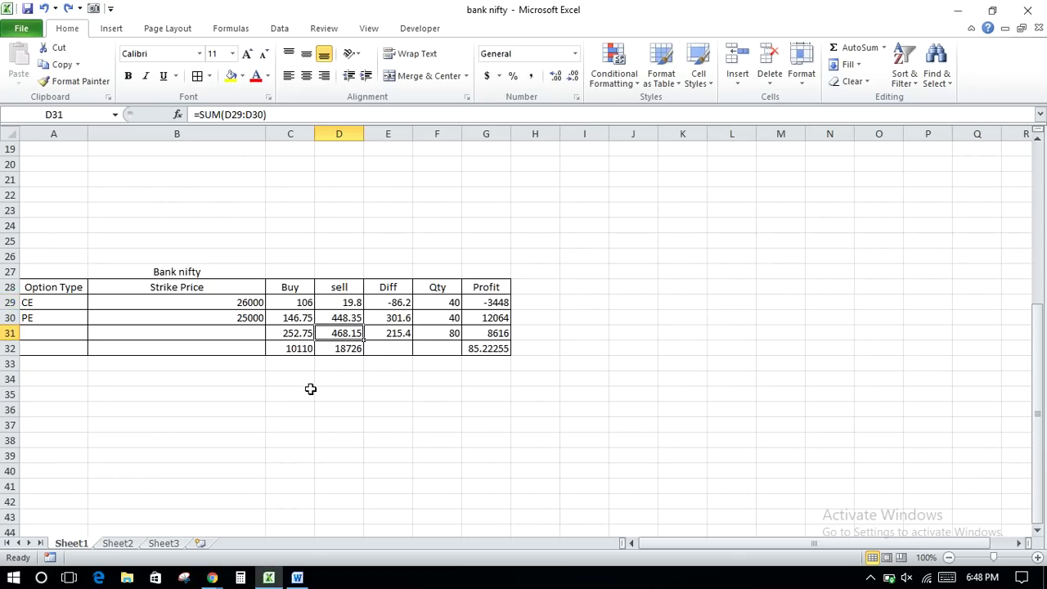
pyautogui.hotkey('alt', 'Tab')
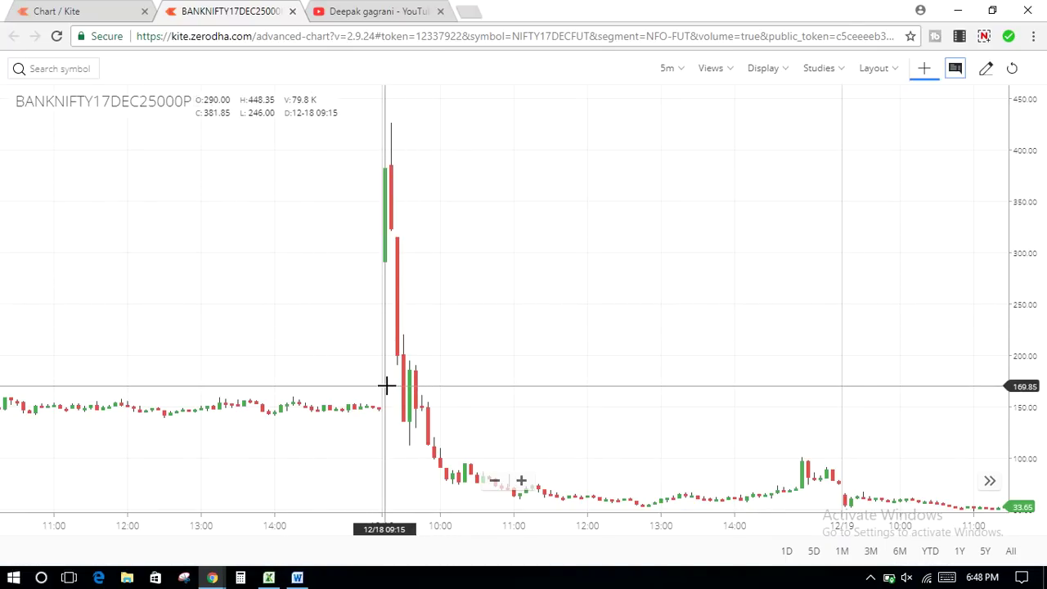
pyautogui.hotkey('alt', 'Tab')
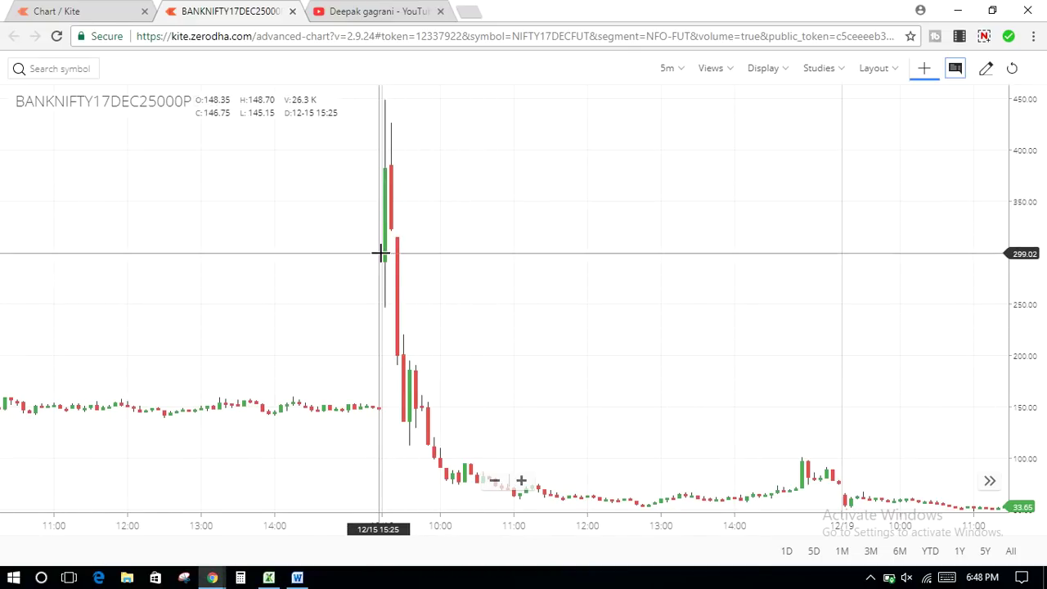
pyautogui.click(666, 68)
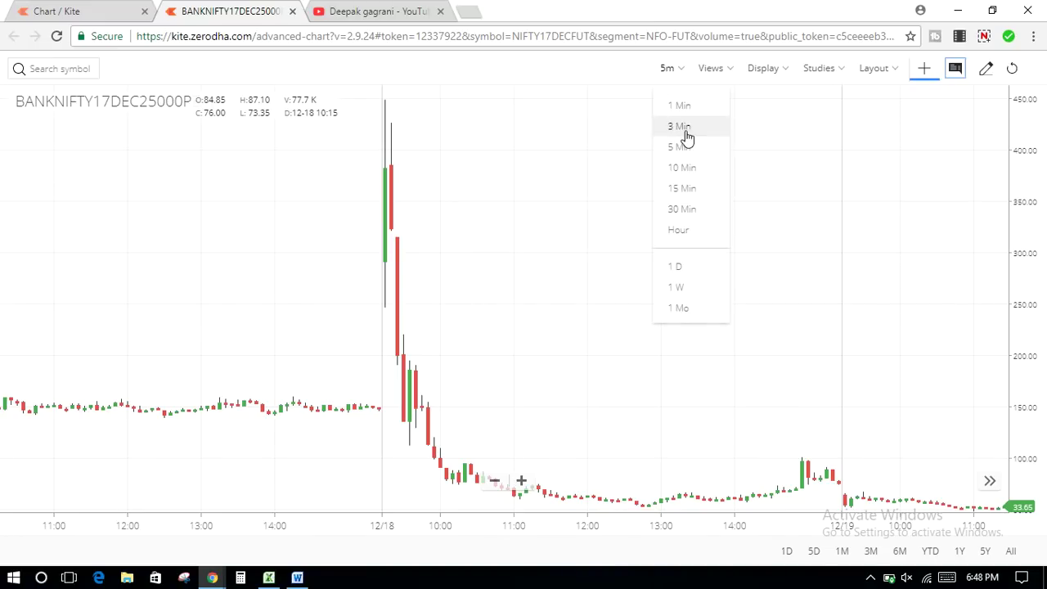
pyautogui.click(674, 149)
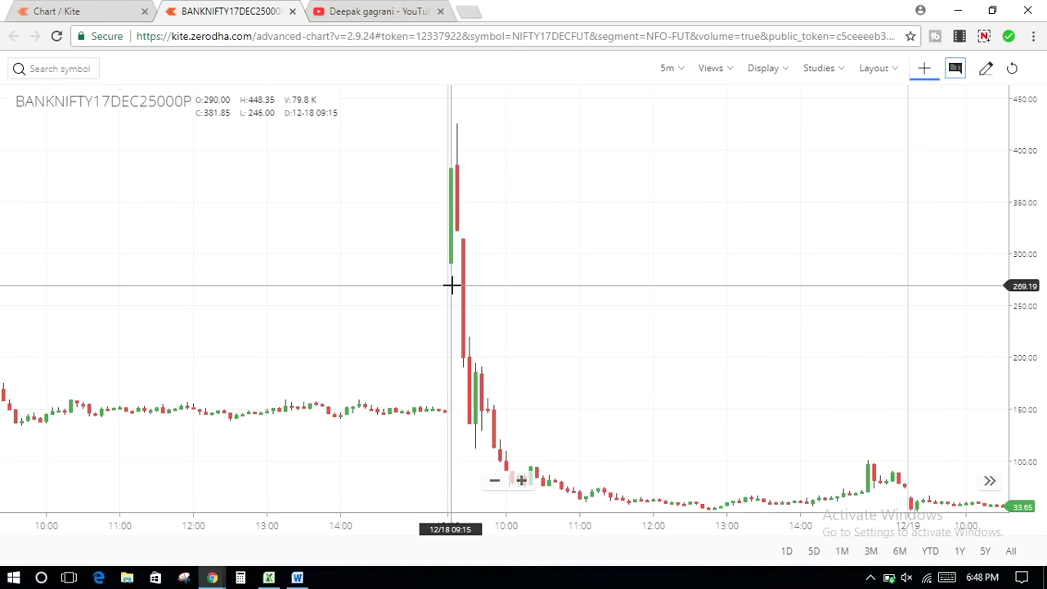
# Compare the PE sell price in D30 of the Excel sheet with the 12/18 09:15 and 09:20 candles in Chrome
pyautogui.hotkey('alt', 'Tab')
pyautogui.press('Right')
pyautogui.press('Up')
pyautogui.press('Left')
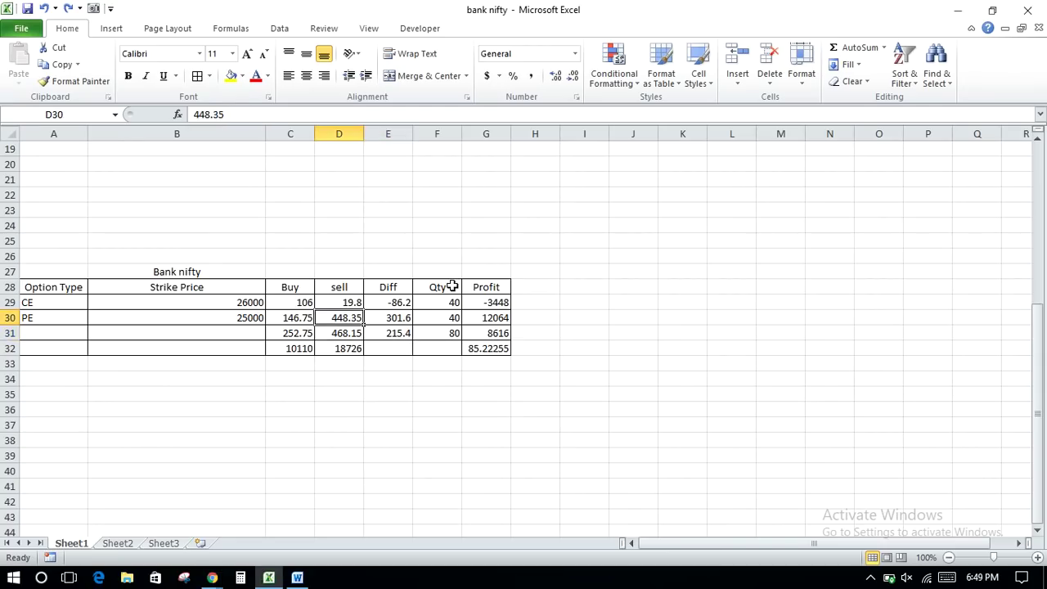
pyautogui.hotkey('alt', 'Tab')
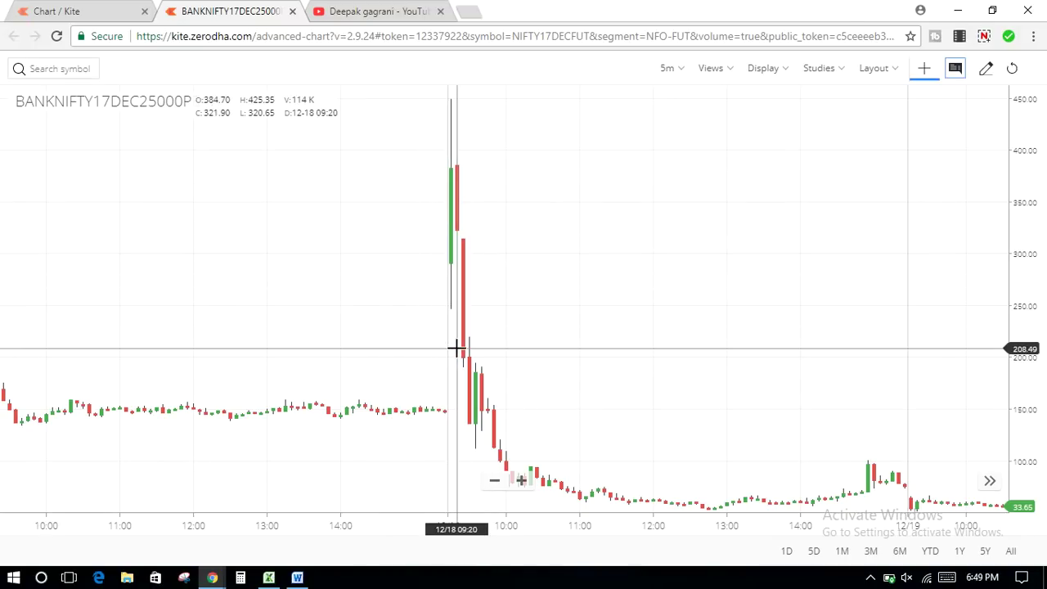
# Return to Excel and enter the note "sell" in H30 beside the PE row's profit
pyautogui.hotkey('alt', 'Tab')
pyautogui.press('Right')
pyautogui.press('Right')
pyautogui.press('Right')
pyautogui.press('Right')
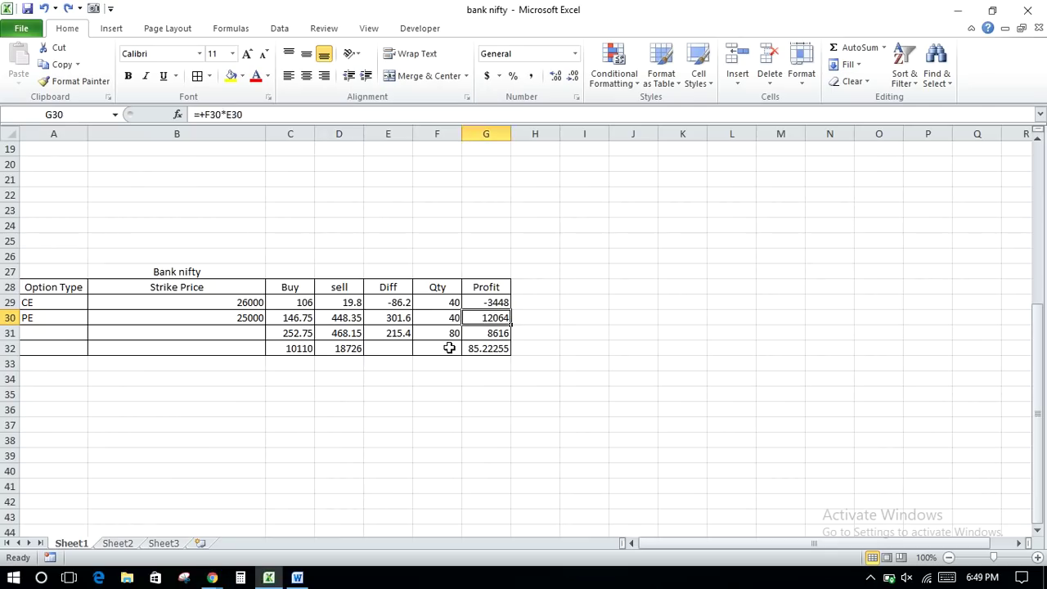
pyautogui.write('sw')
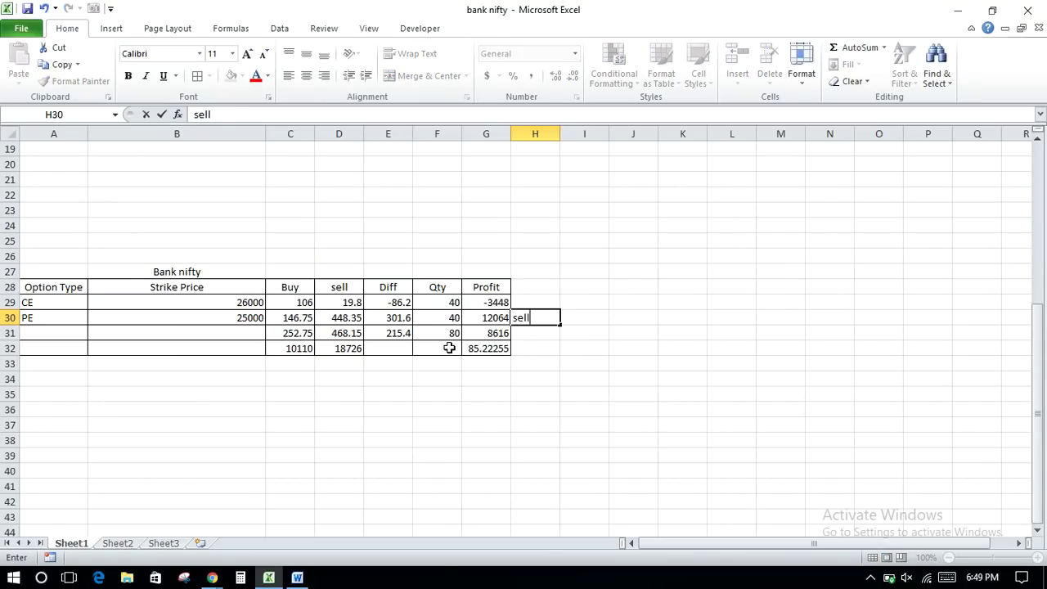
pyautogui.press('Up')
# Switch to Chrome, load the BANKNIFTY17DEC26000CE chart by searching for 26000, and examine the 12/18 09:30 candle
pyautogui.press('Left')
pyautogui.press('Left')
pyautogui.press('Left')
pyautogui.press('Left')
pyautogui.press('Left')
pyautogui.hotkey('alt', 'Tab')
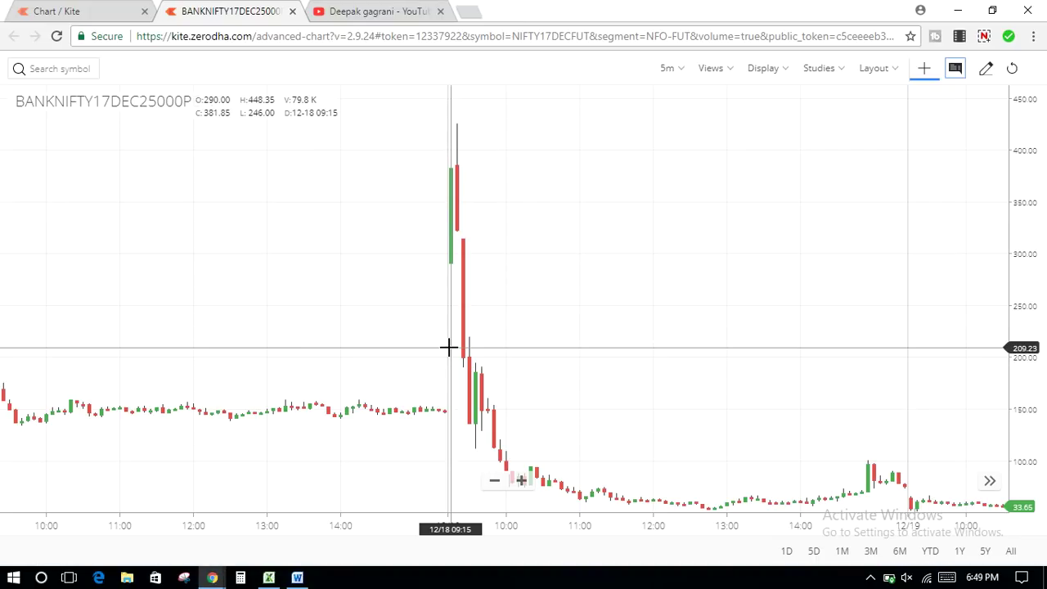
pyautogui.click(79, 68)
pyautogui.write('26000')
pyautogui.click(81, 133)
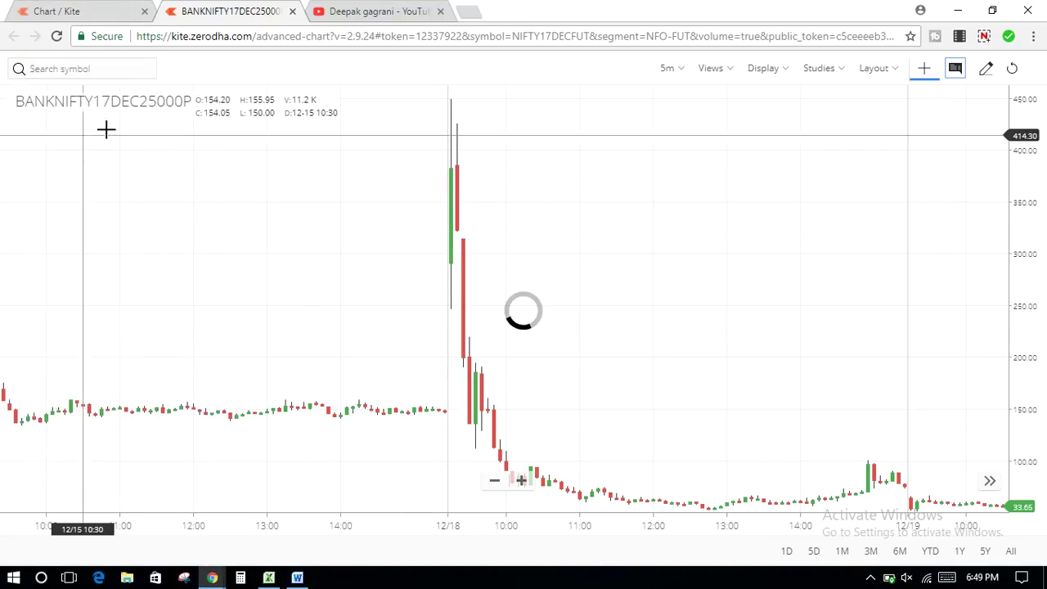
pyautogui.hscroll(-10, 441, 295)
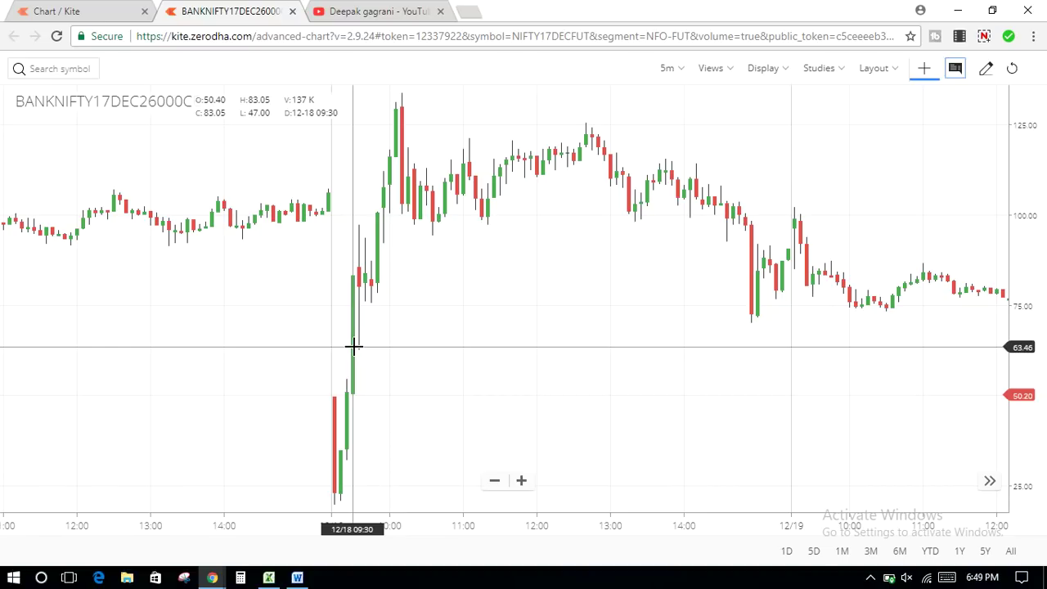
# Return to Excel and set the CE sell price in D29 of the Bank nifty table to 83
pyautogui.hotkey('alt', 'Tab')
pyautogui.press('Right')
pyautogui.write('83')
pyautogui.press('Right')
# Review the Bank nifty total profit in G31 and the profit percentage in G32
pyautogui.press('Right')
pyautogui.press('Right')
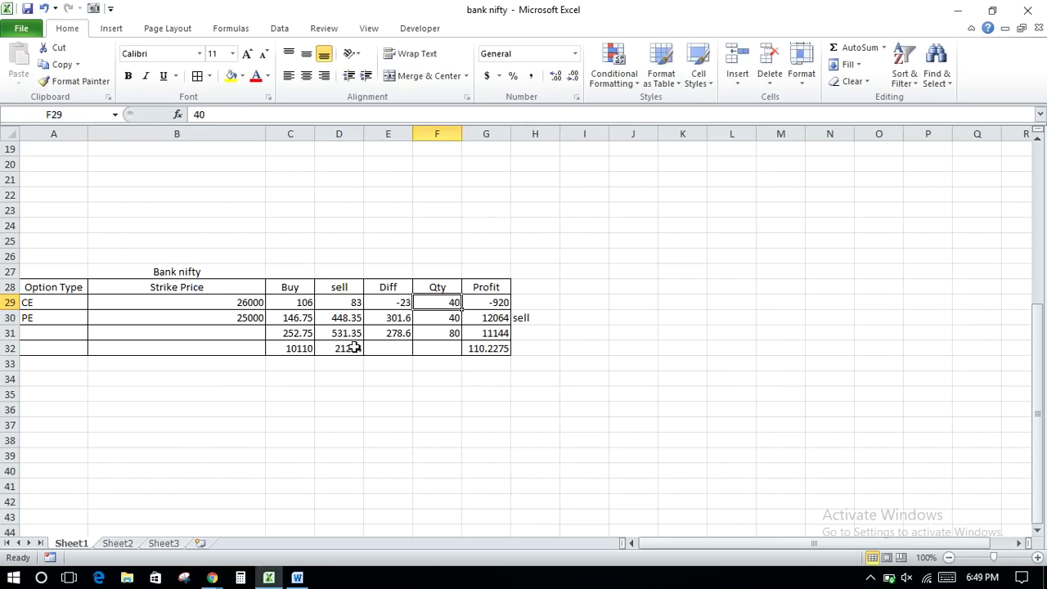
pyautogui.press('Down')
pyautogui.press('Down')
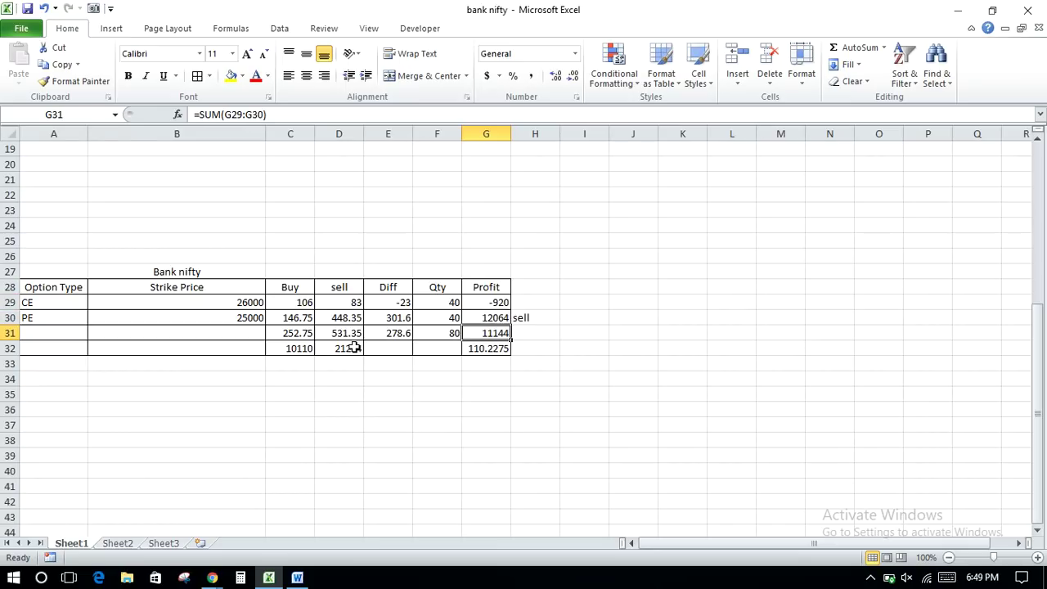
pyautogui.press('Down')
pyautogui.press('Down')
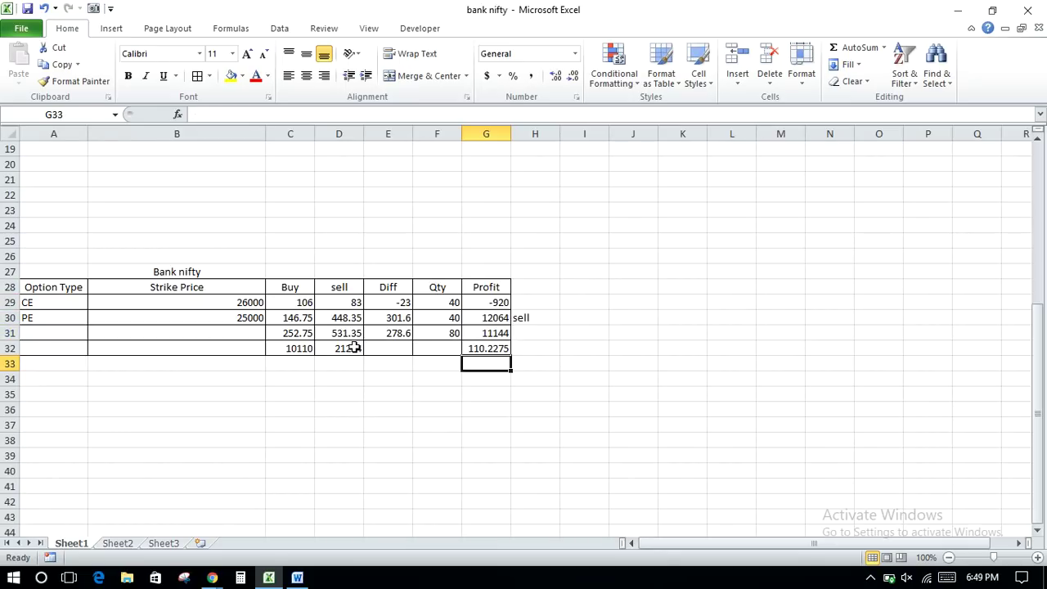
# Switch to Chrome and examine the BANKNIFTY17DEC26000CE price movement from 12/18 through 12/20
pyautogui.click(211, 577)
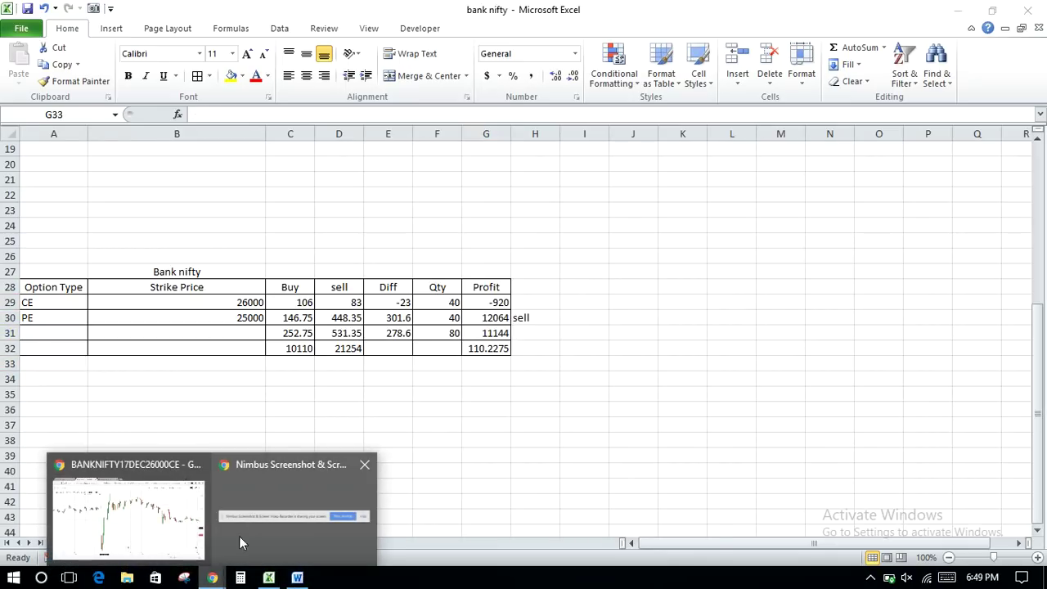
pyautogui.click(111, 526)
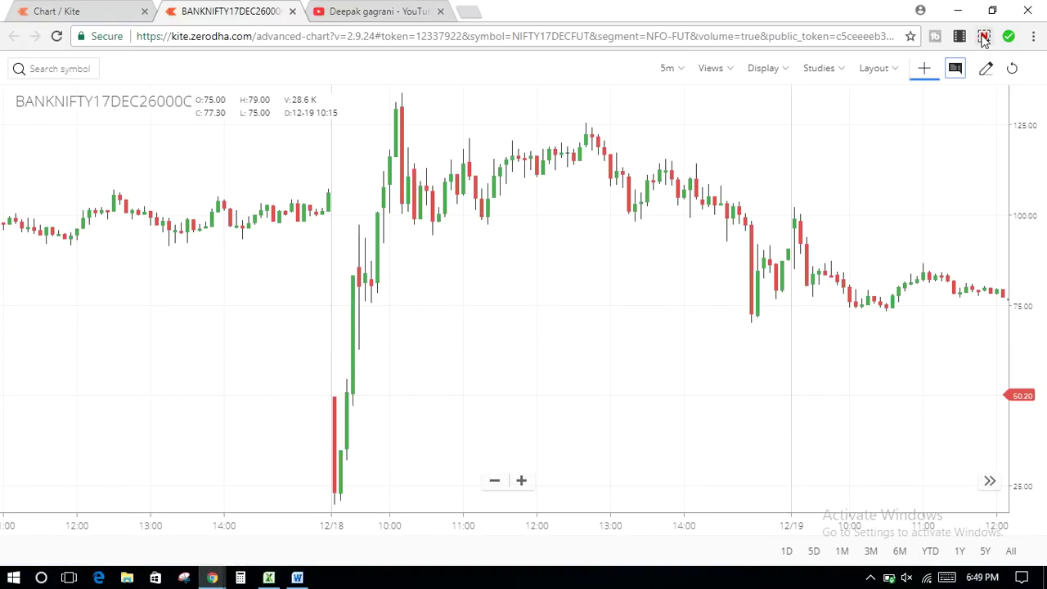
pyautogui.click(984, 36)
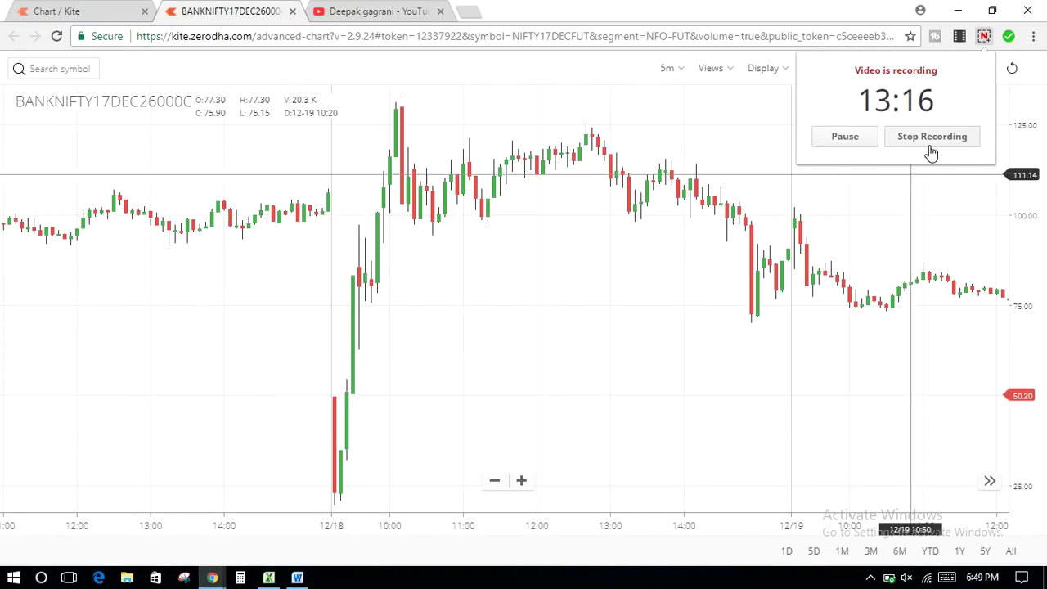
pyautogui.click(589, 218)
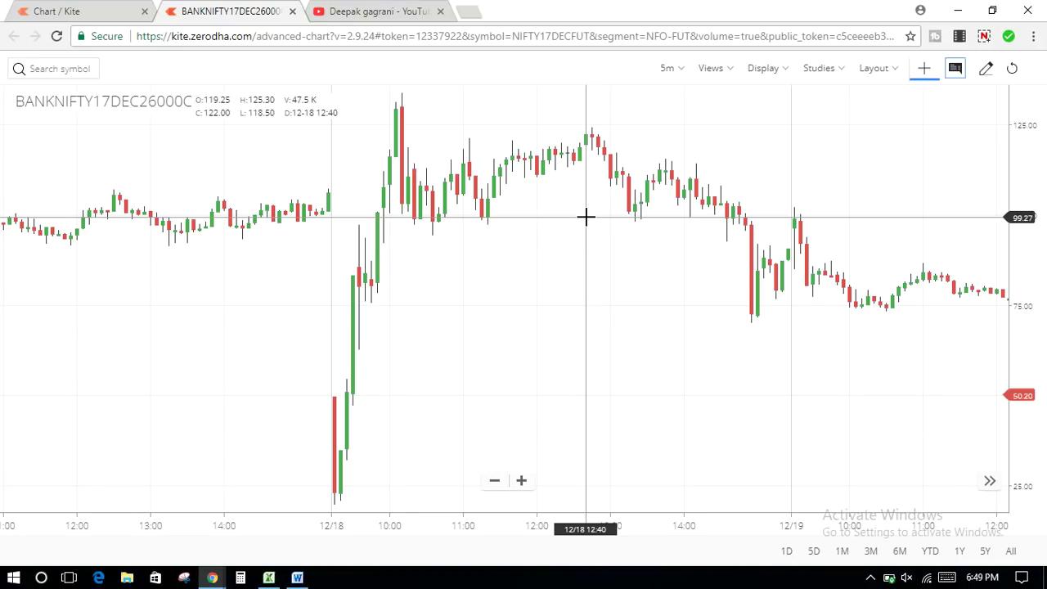
pyautogui.moveTo(206, 211); pyautogui.dragTo(418, 294)
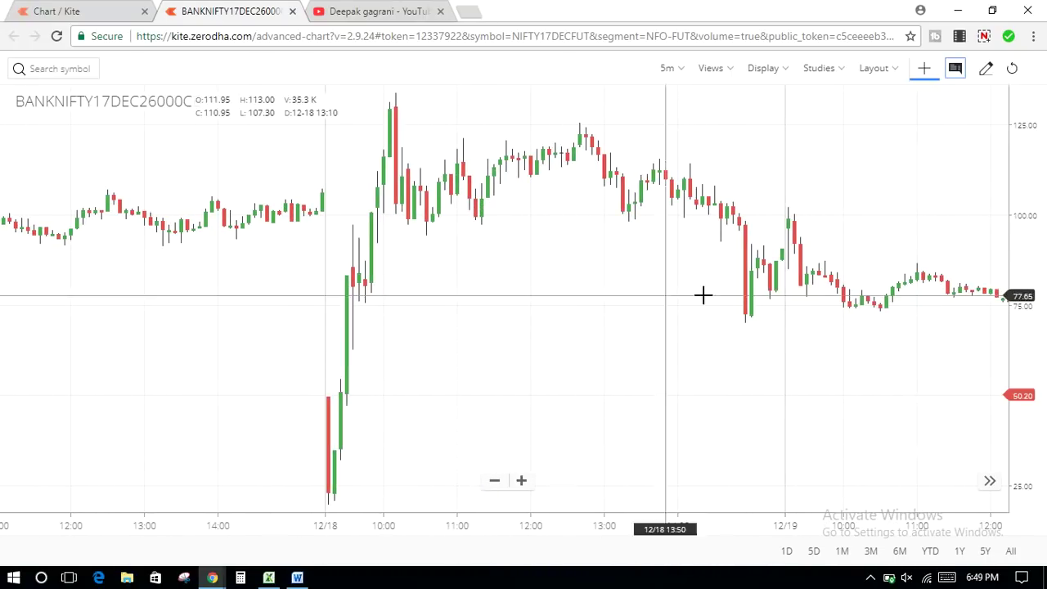
pyautogui.moveTo(684, 294); pyautogui.dragTo(451, 310)
pyautogui.moveTo(844, 333); pyautogui.dragTo(486, 327)
pyautogui.moveTo(754, 339); pyautogui.dragTo(532, 240)
pyautogui.moveTo(731, 296); pyautogui.dragTo(678, 296)
pyautogui.moveTo(538, 334); pyautogui.dragTo(573, 334)
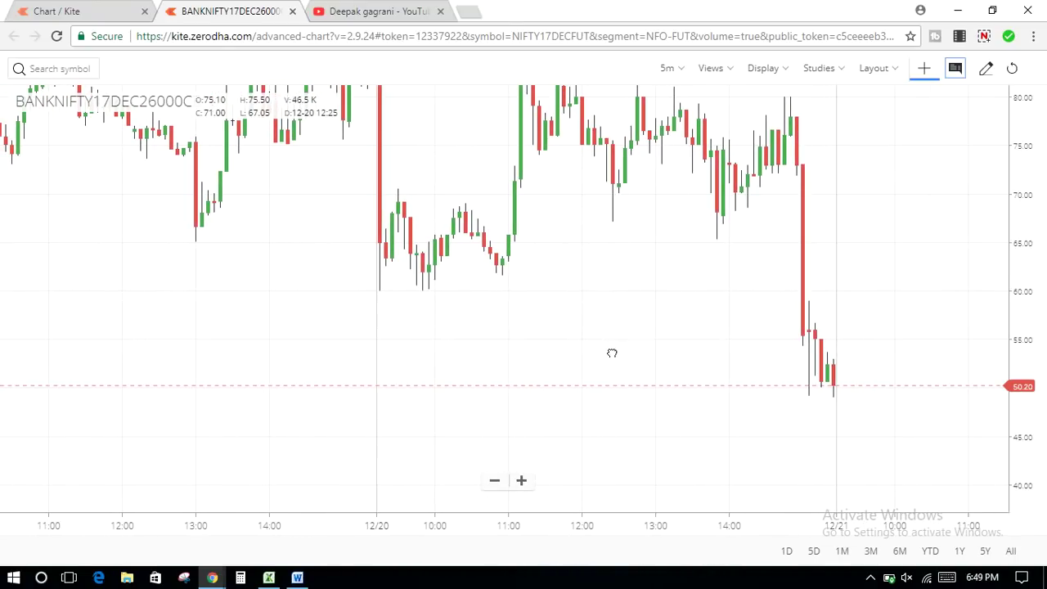
pyautogui.moveTo(610, 234); pyautogui.dragTo(589, 281)
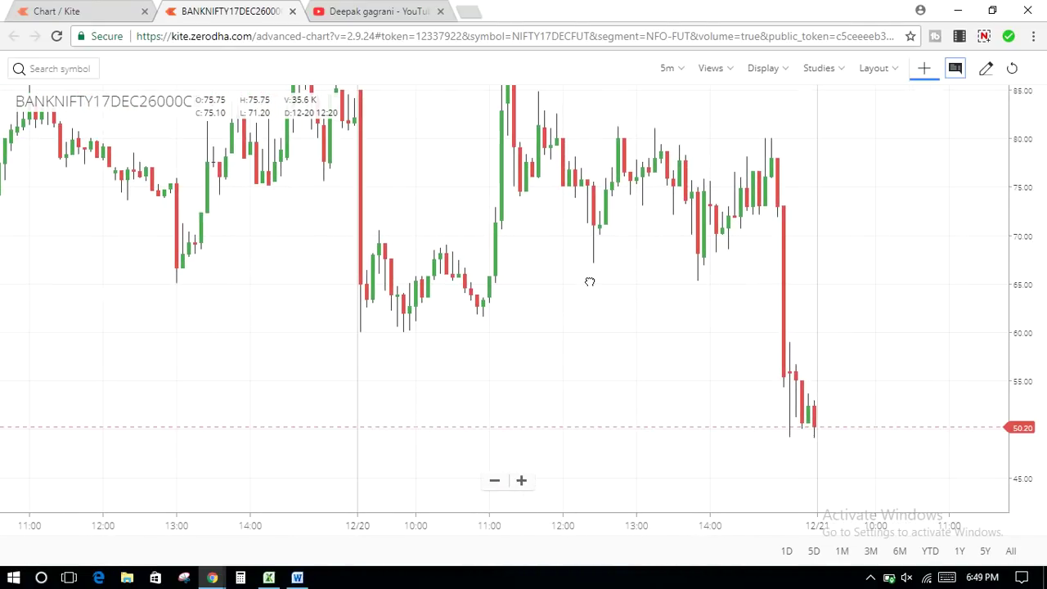
# Stop the running video recording in the Nimbus extension
pyautogui.click(986, 40)
pyautogui.click(944, 145)
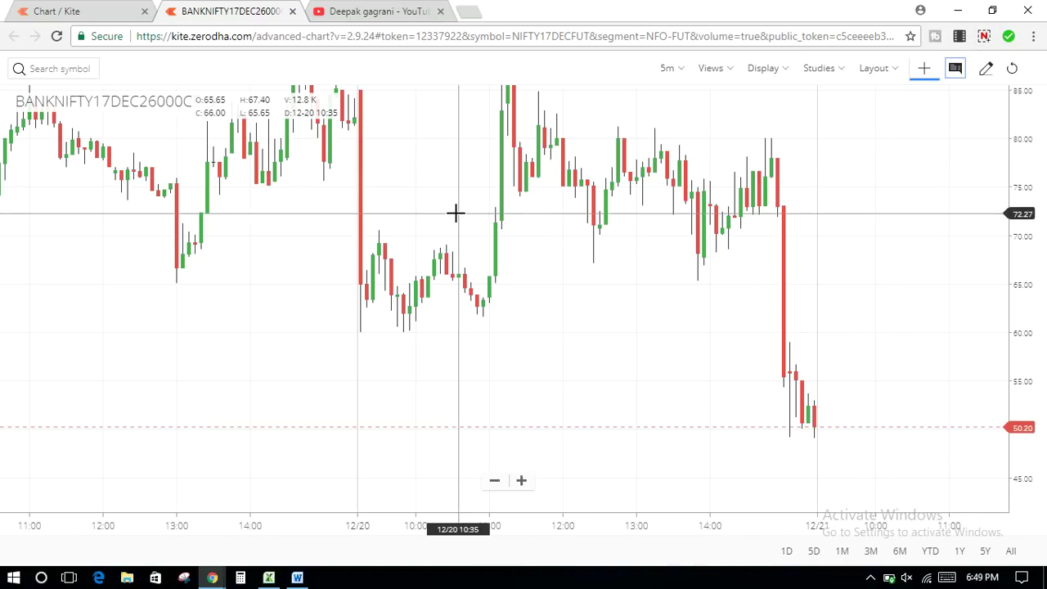